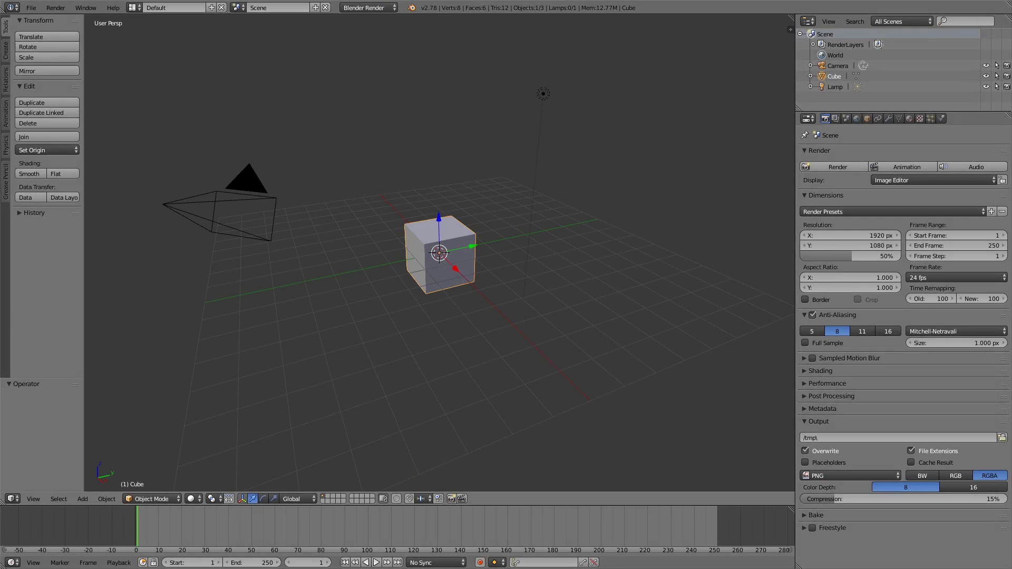
Step: Move the Dimensions section, then browse the render layers, scene and object tabs before returning to render
mouse_move(999, 199)
mouse_down()
mouse_move(984, 218)
mouse_move(985, 205)
mouse_up()
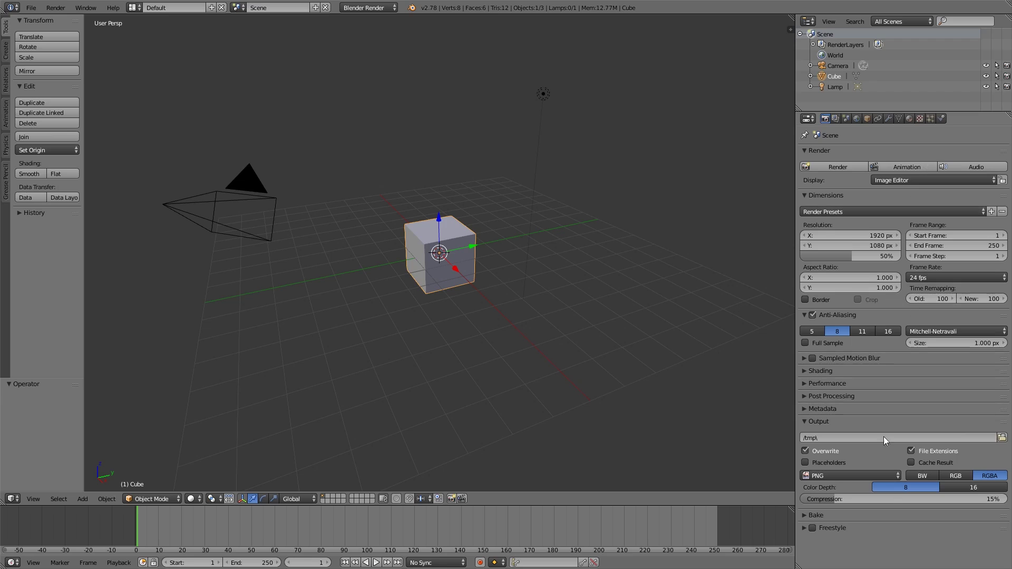
click(835, 118)
click(846, 118)
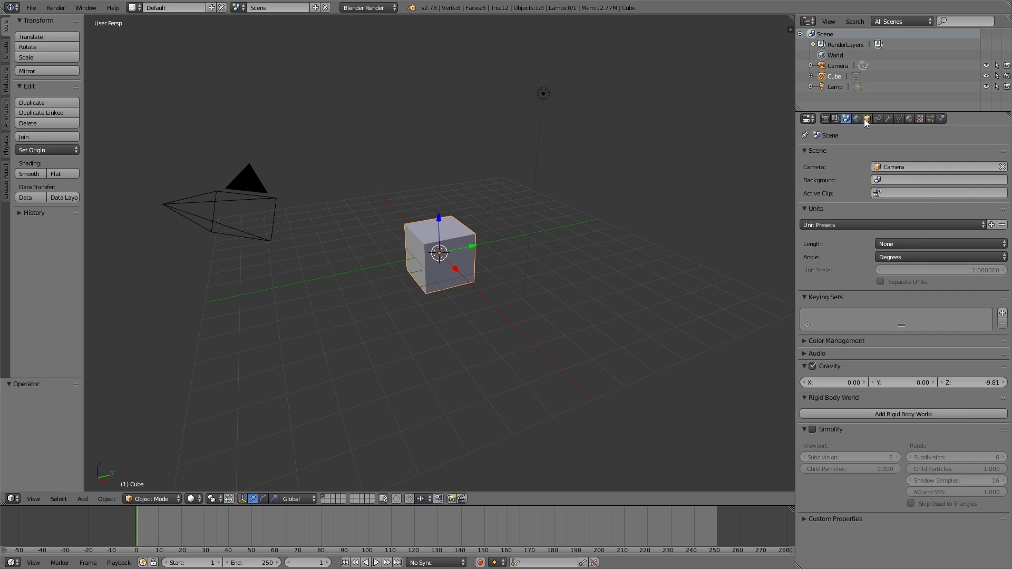
click(866, 119)
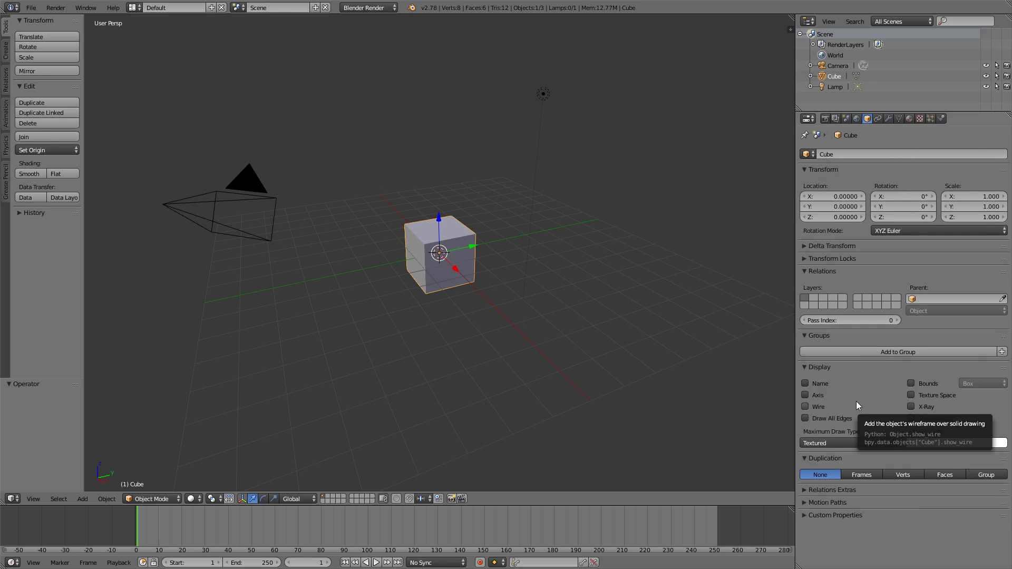
click(825, 119)
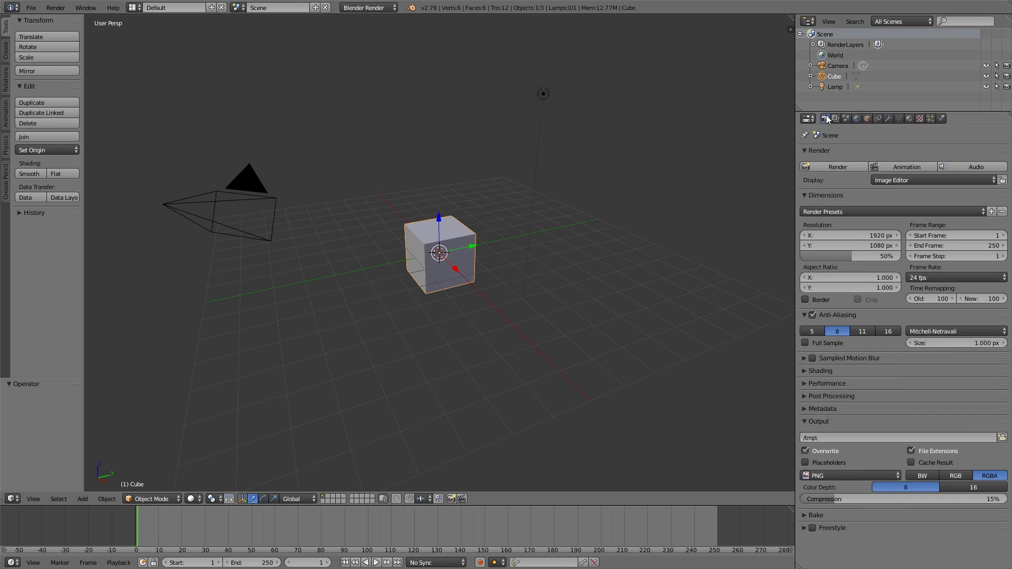
Step: Fold all render, tool shelf and side panel sections, then re-expand every render section
ctrl+click(890, 148)
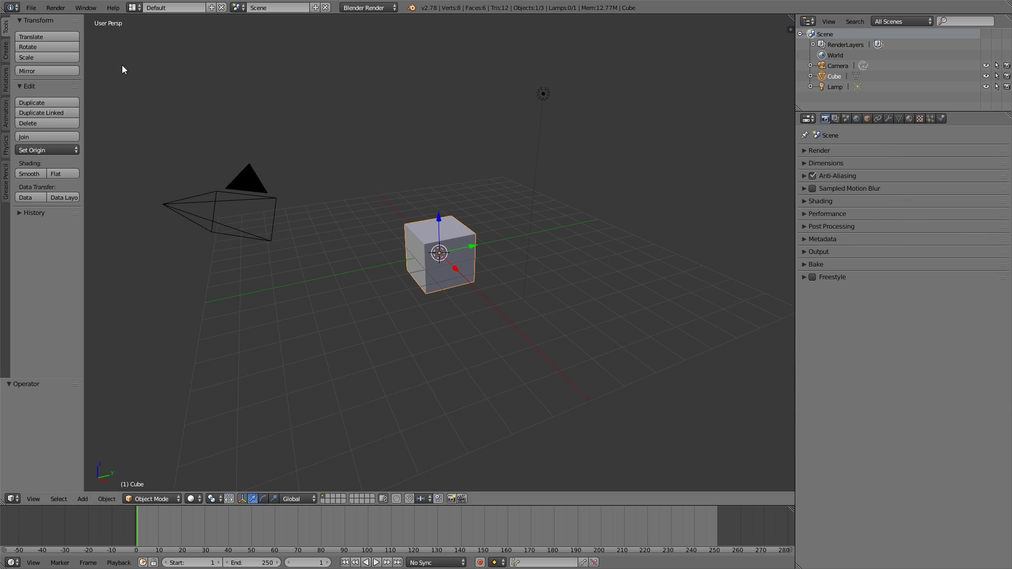
ctrl+click(34, 21)
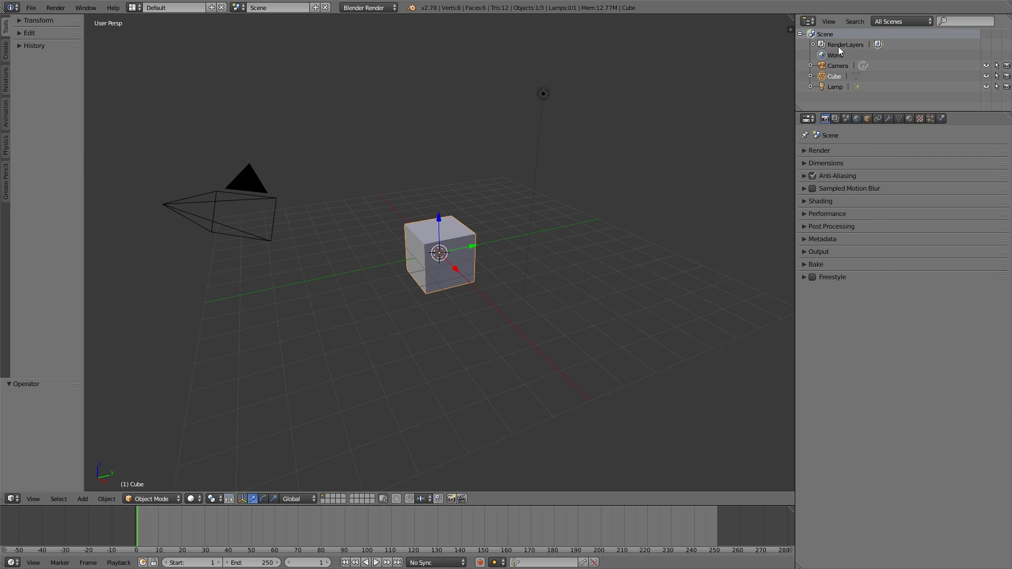
click(790, 29)
ctrl+click(734, 22)
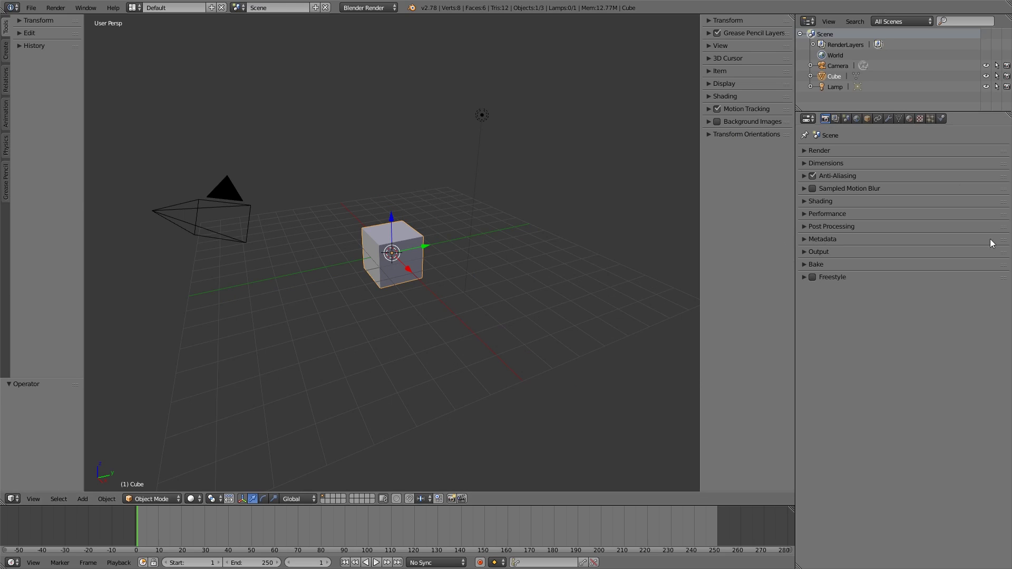
ctrl+click(862, 152)
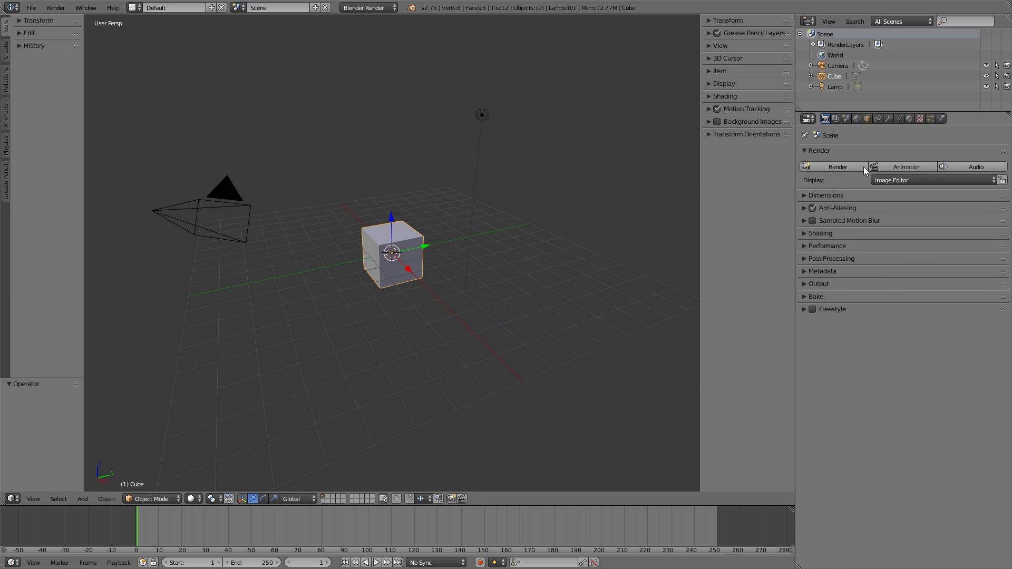
scroll(902, 428, down, 1)
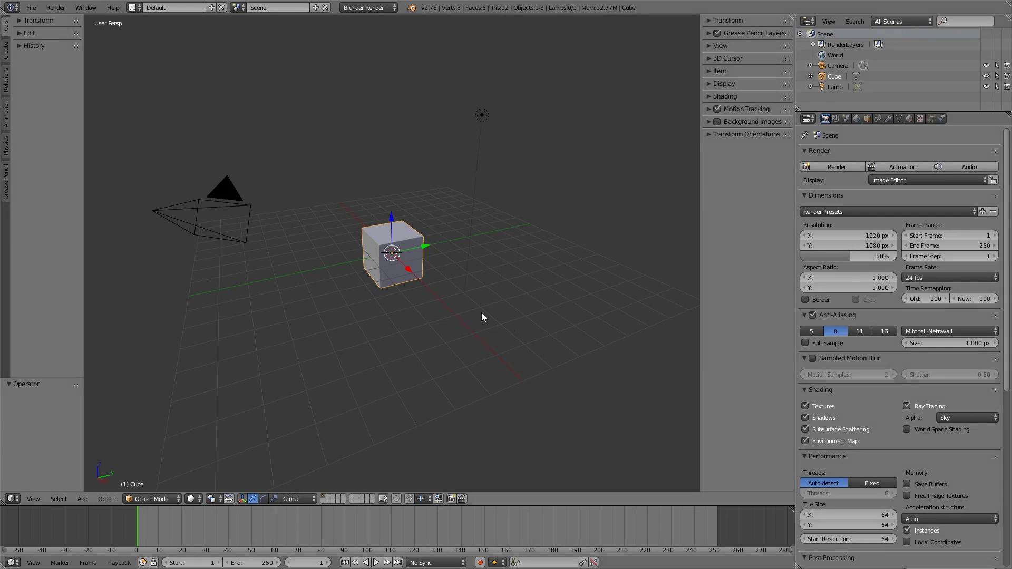
Step: Open Dimensions, Performance, Metadata, Post Processing and Shading render sections one at a time
ctrl+click(871, 192)
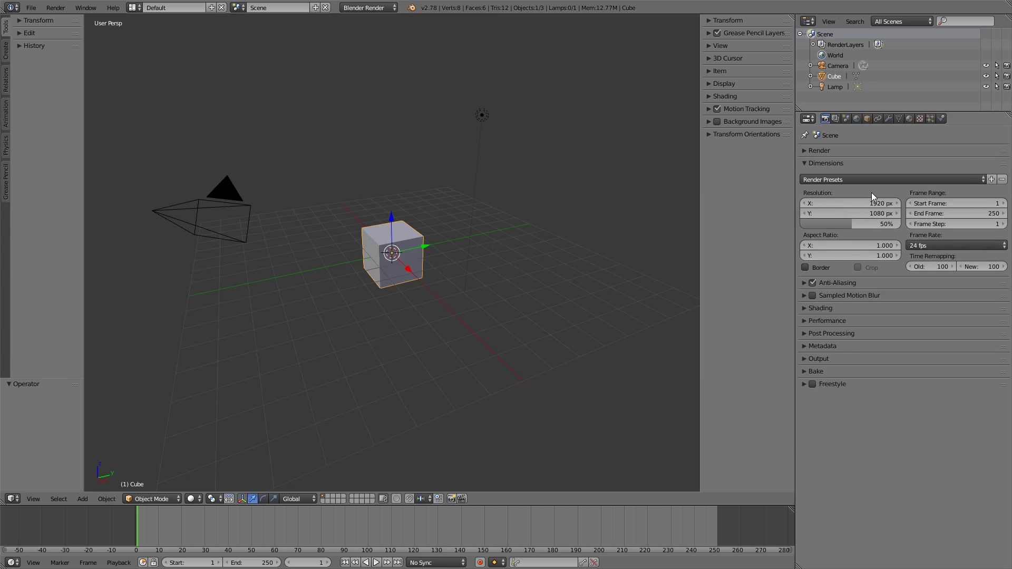
ctrl+click(852, 319)
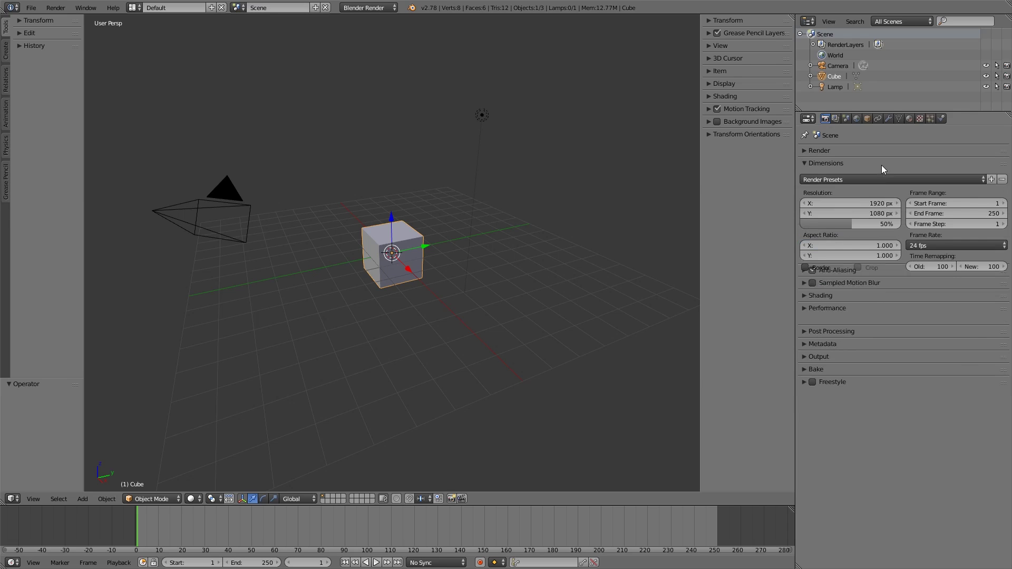
ctrl+click(860, 327)
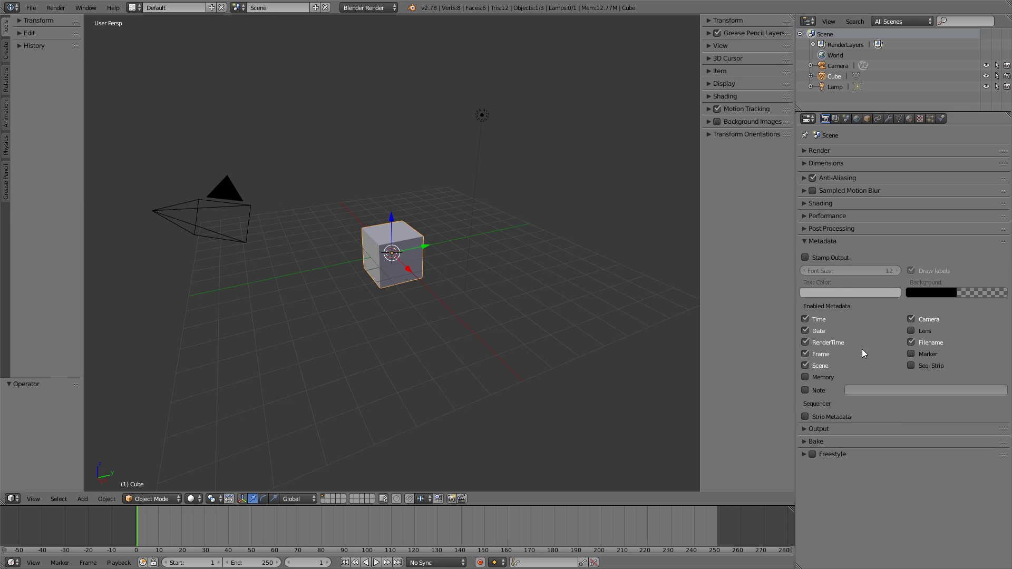
ctrl+click(846, 225)
ctrl+click(846, 214)
ctrl+click(849, 202)
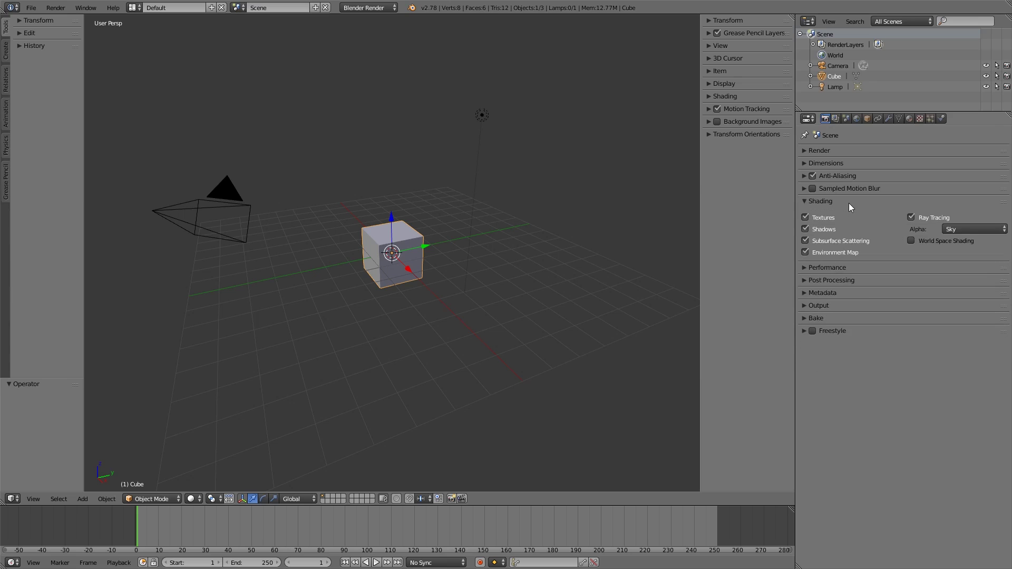
Step: Open the side panel's Display, 3D Cursor, View and Background Images sections one at a time
ctrl+click(725, 82)
ctrl+click(726, 58)
ctrl+click(728, 45)
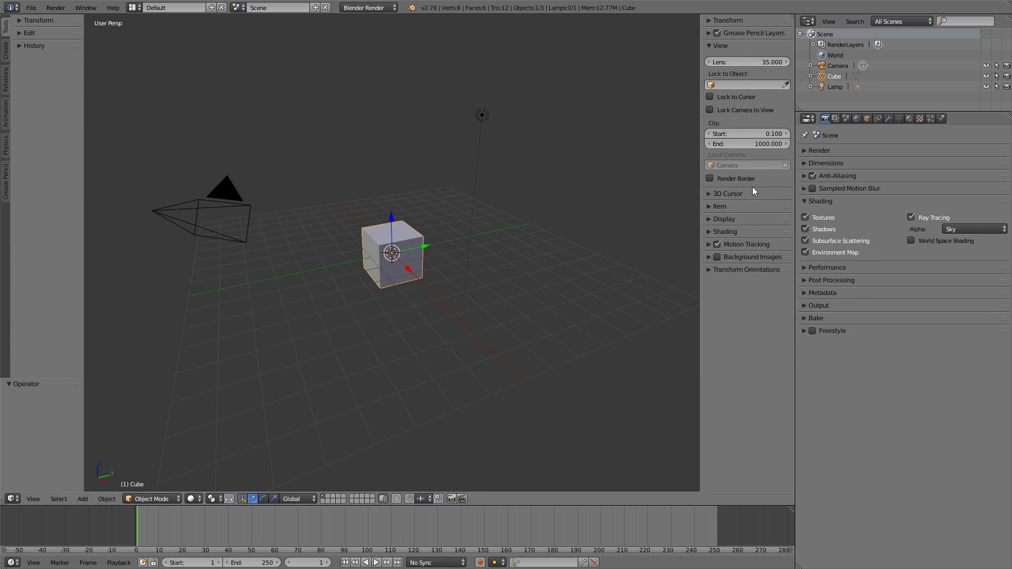
ctrl+click(741, 255)
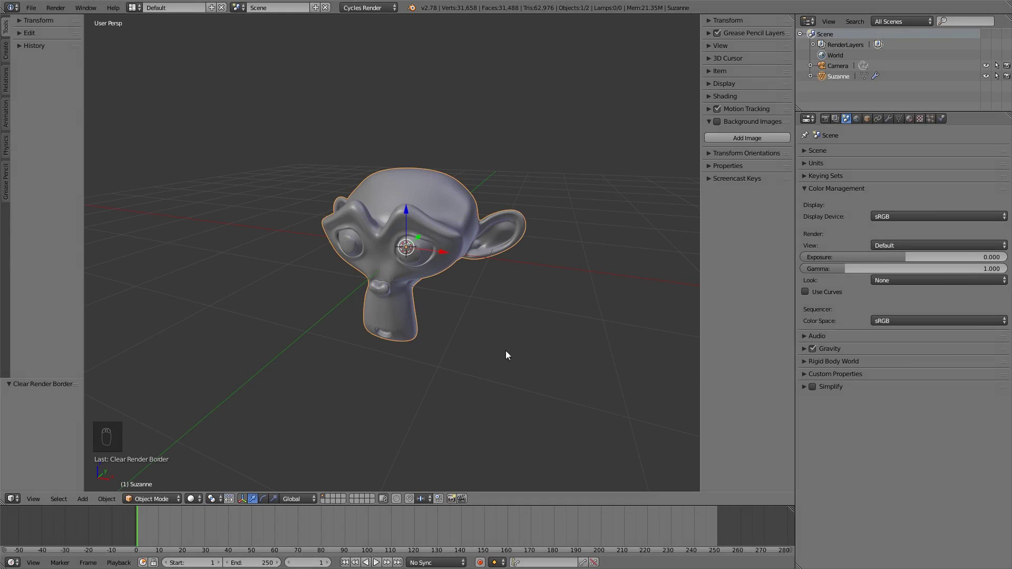
click(859, 174)
click(859, 173)
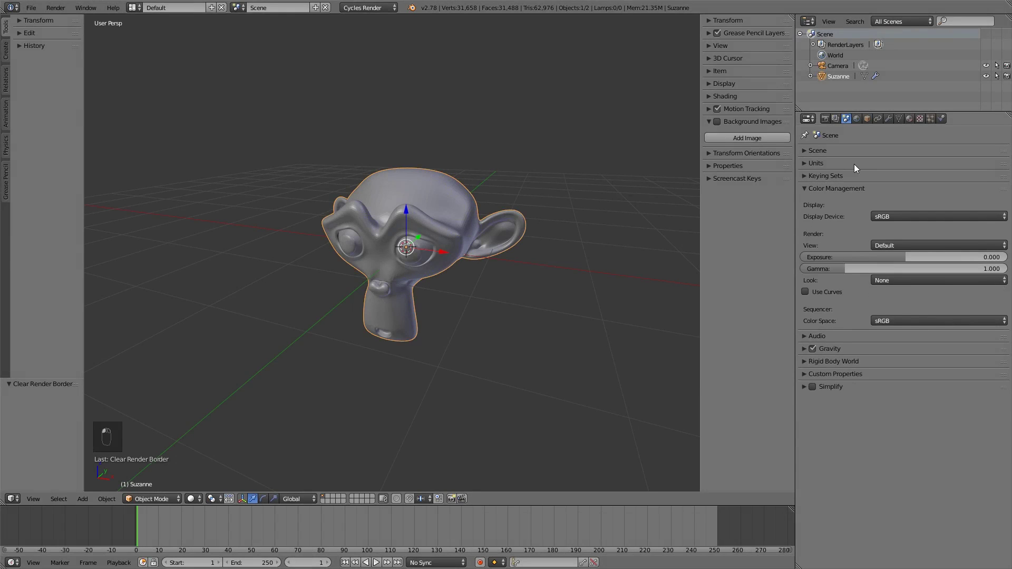
click(853, 163)
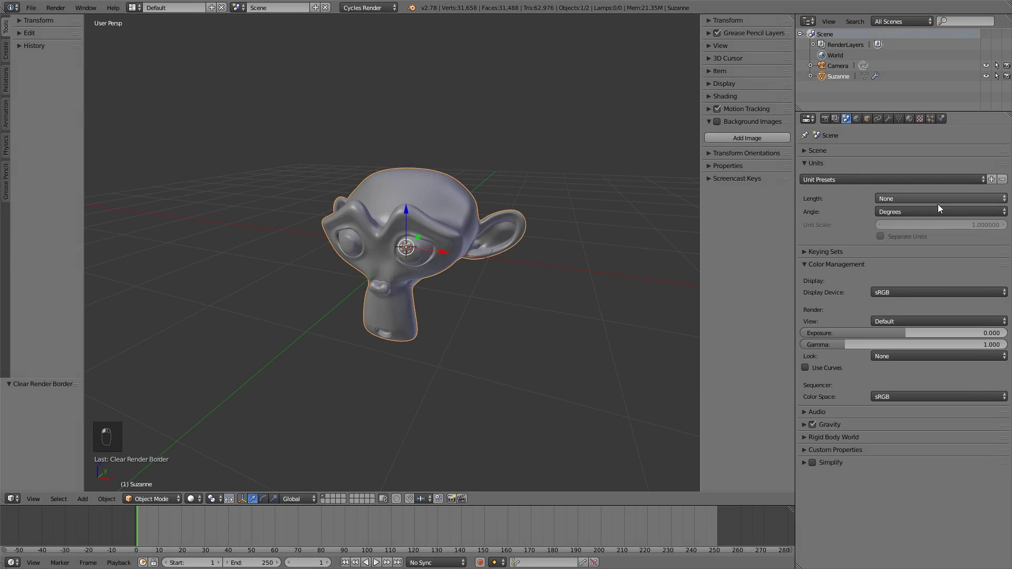
click(838, 161)
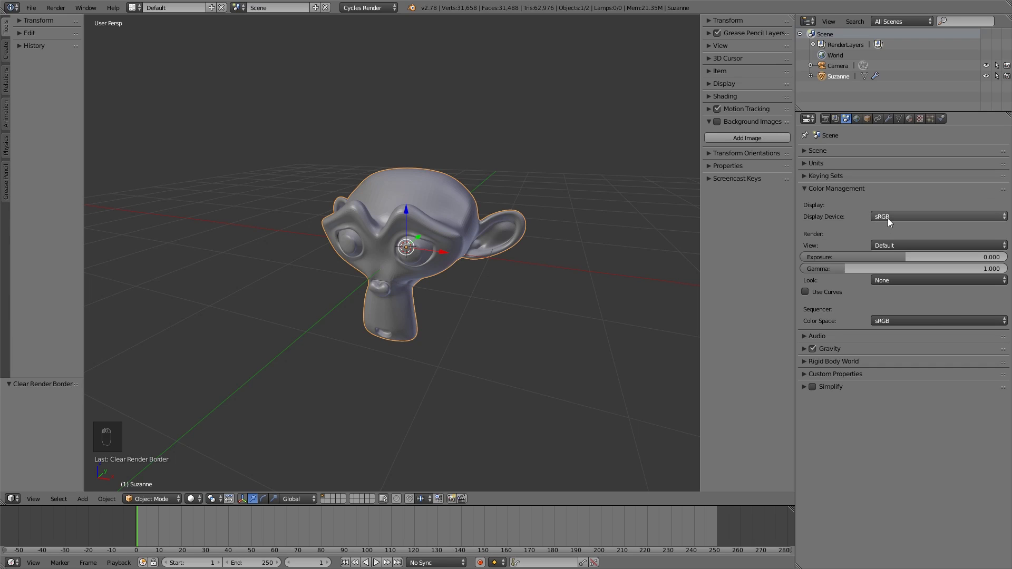
click(895, 245)
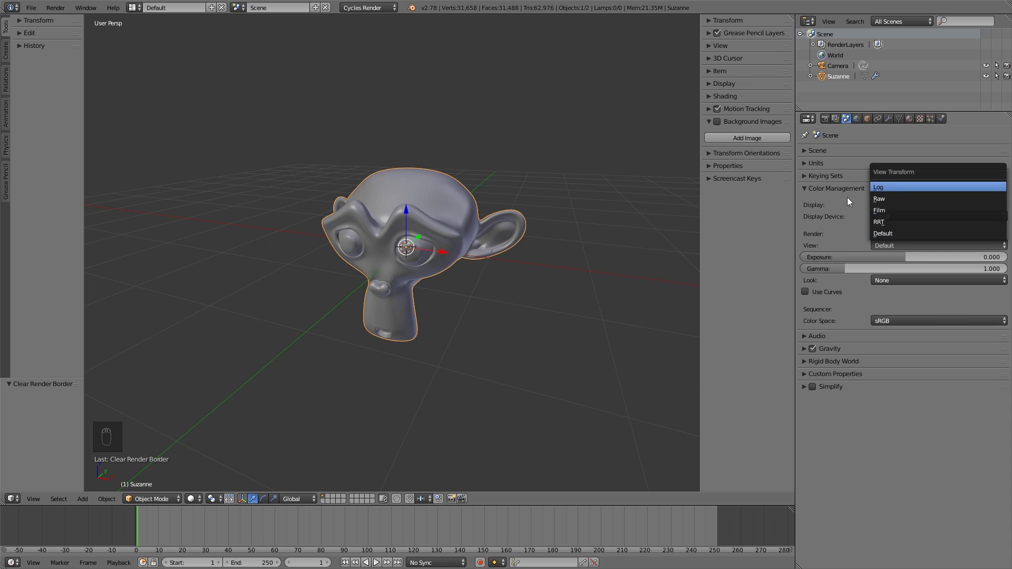
click(905, 280)
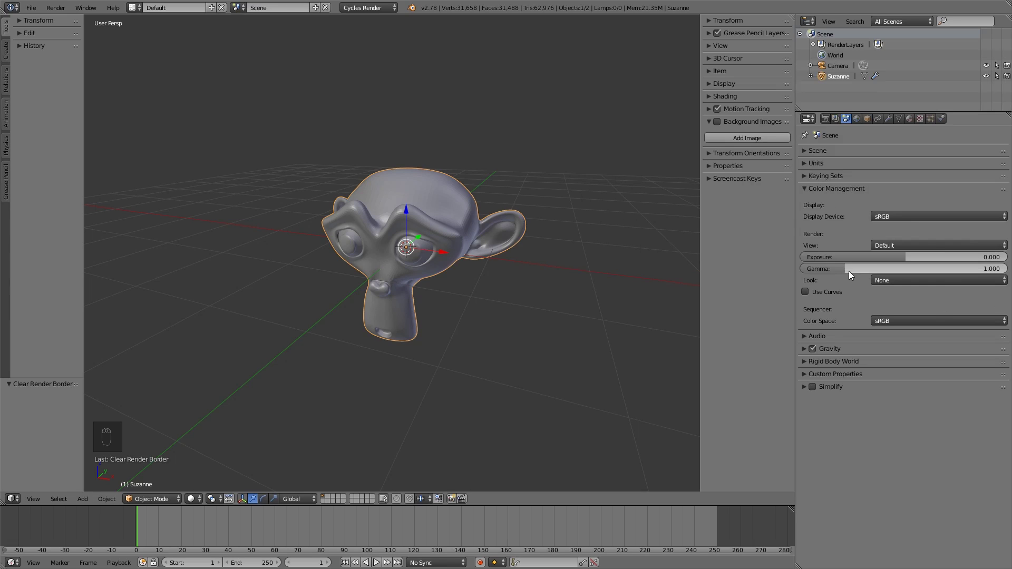
Step: Draw a render border around Suzanne and switch the viewport to live rendered preview
key(ctrl+b)
drag(261, 113, 574, 379)
key(shift+z)
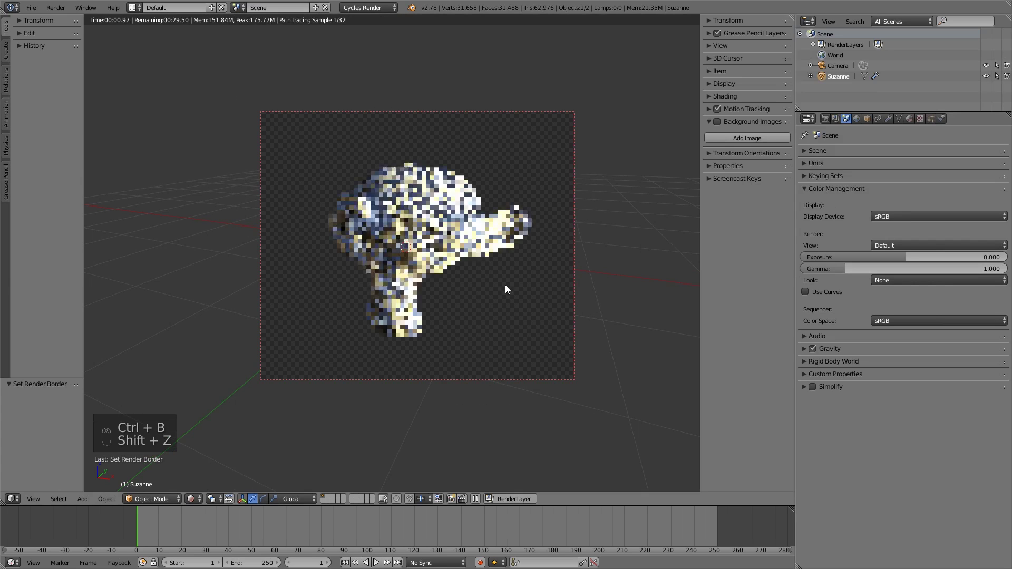
Step: Try the Kodak Ektachrome E100S, Kodak Portra 160NC and Agfa Agfacolor Optima II 200 film looks
click(910, 280)
click(840, 210)
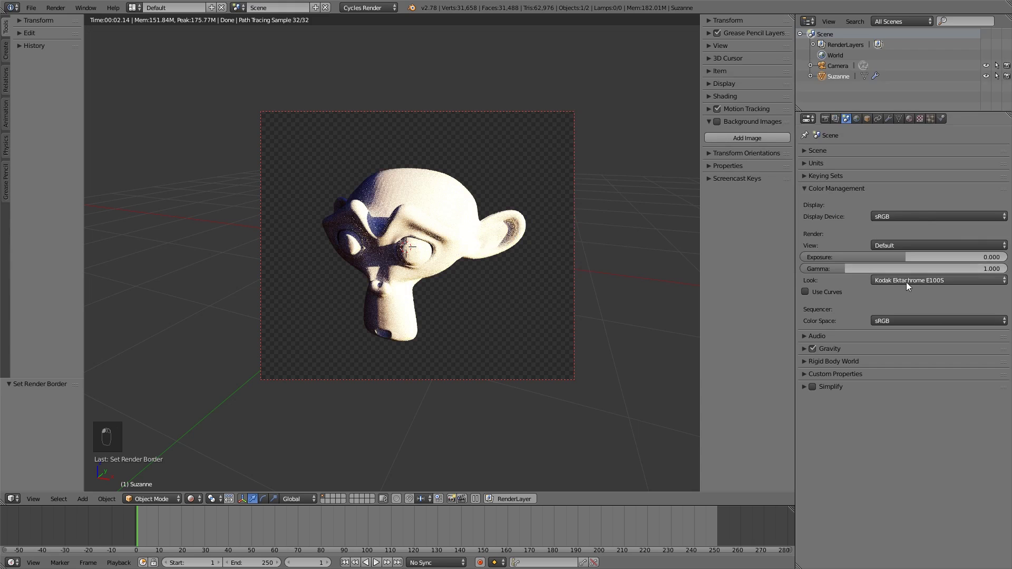
click(906, 282)
click(696, 129)
click(900, 281)
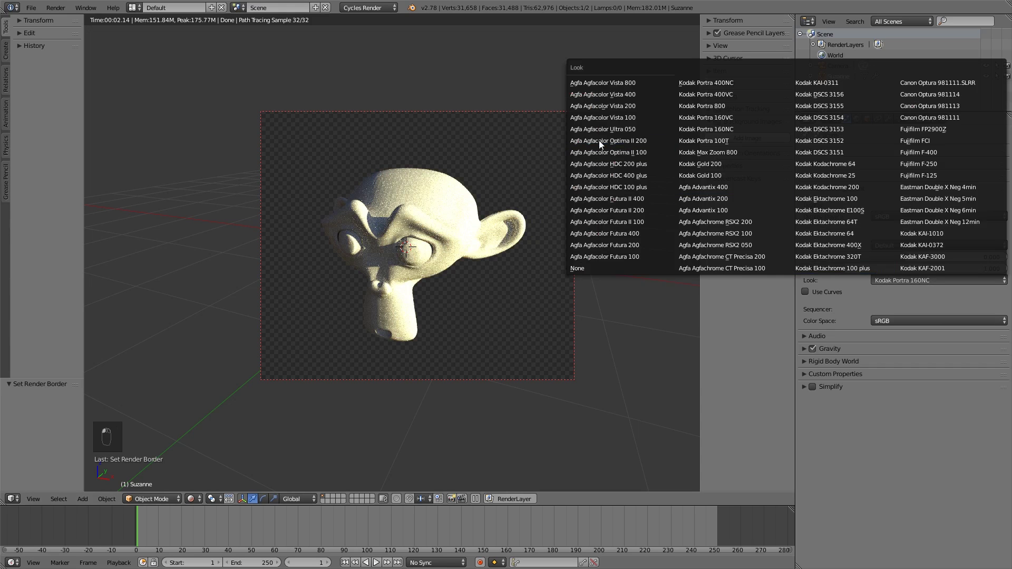
click(580, 134)
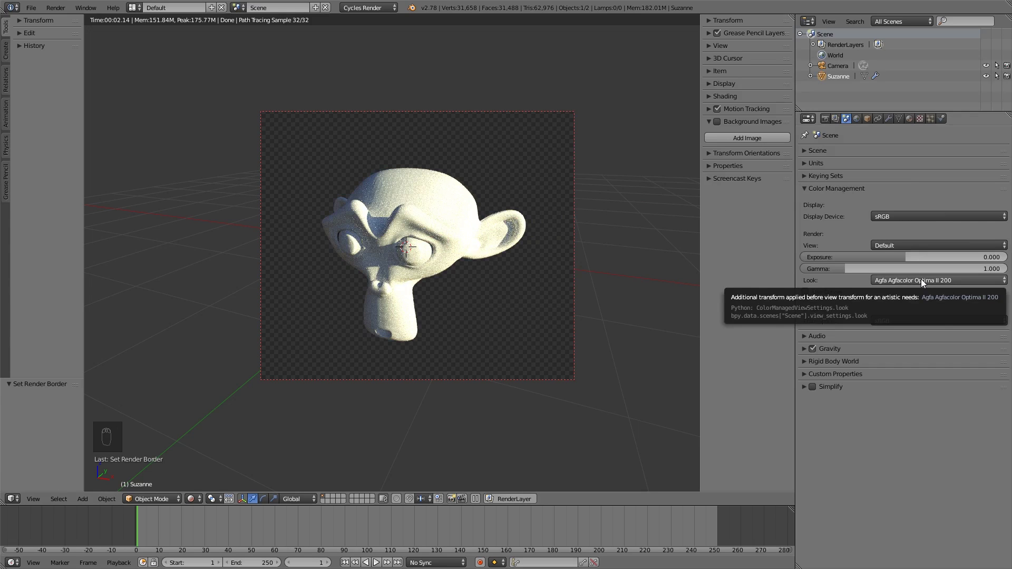
Step: Scroll through the look presets to land on Agfa Agfacolor Futura 200
ctrl+scroll(921, 279, up, 1)
ctrl+scroll(921, 279, up, 2)
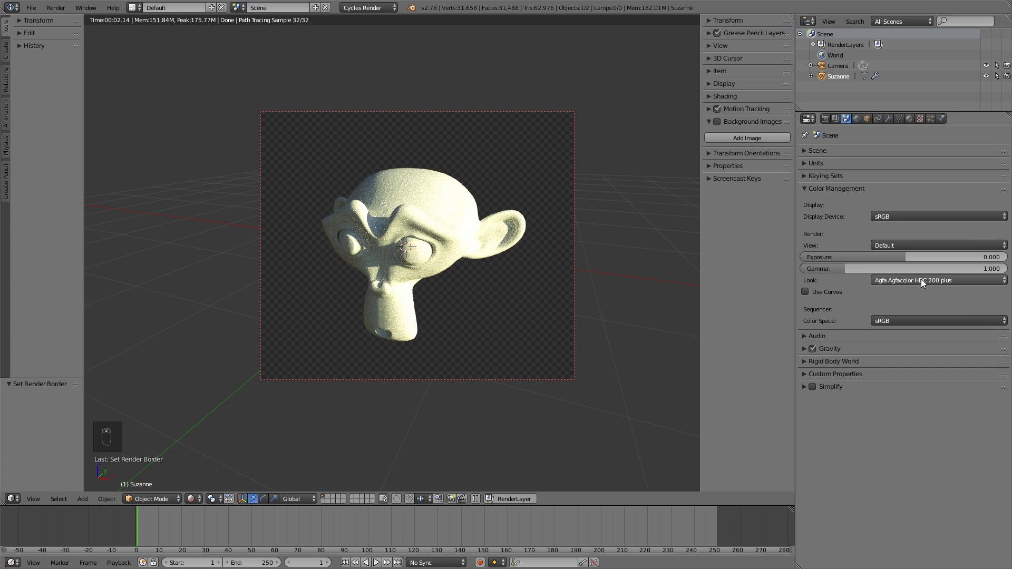
ctrl+scroll(922, 280, up, 1)
ctrl+scroll(921, 279, up, 1)
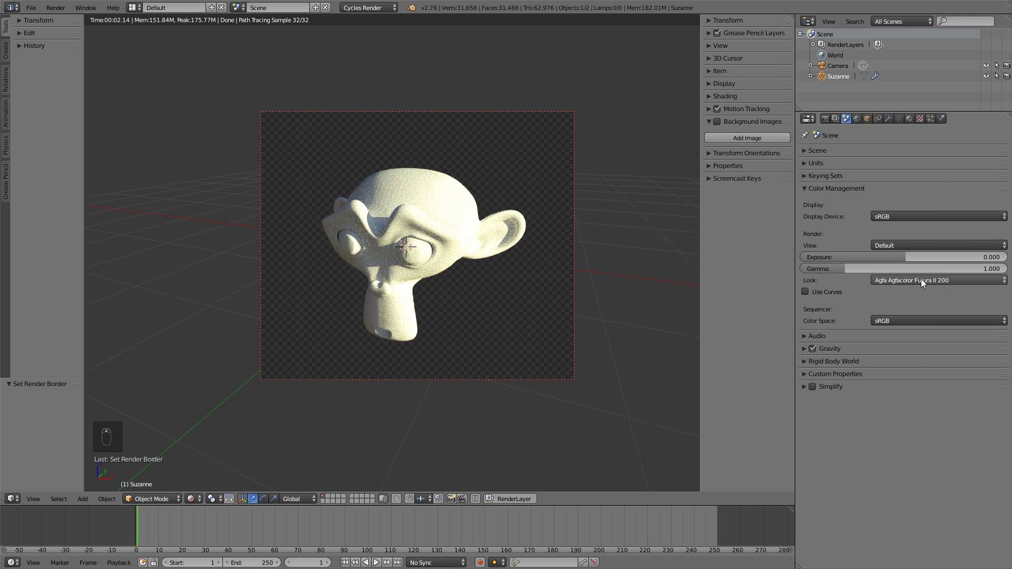
ctrl+scroll(921, 279, up, 1)
ctrl+scroll(921, 280, up, 2)
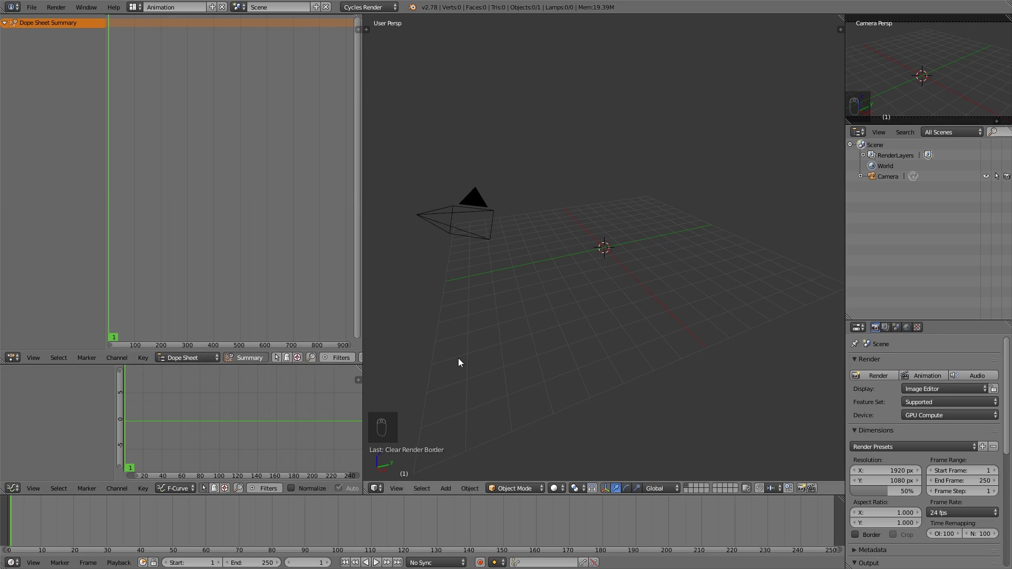
mouse_move(361, 311)
mouse_down()
mouse_move(294, 315)
mouse_move(583, 324)
mouse_move(351, 323)
mouse_up()
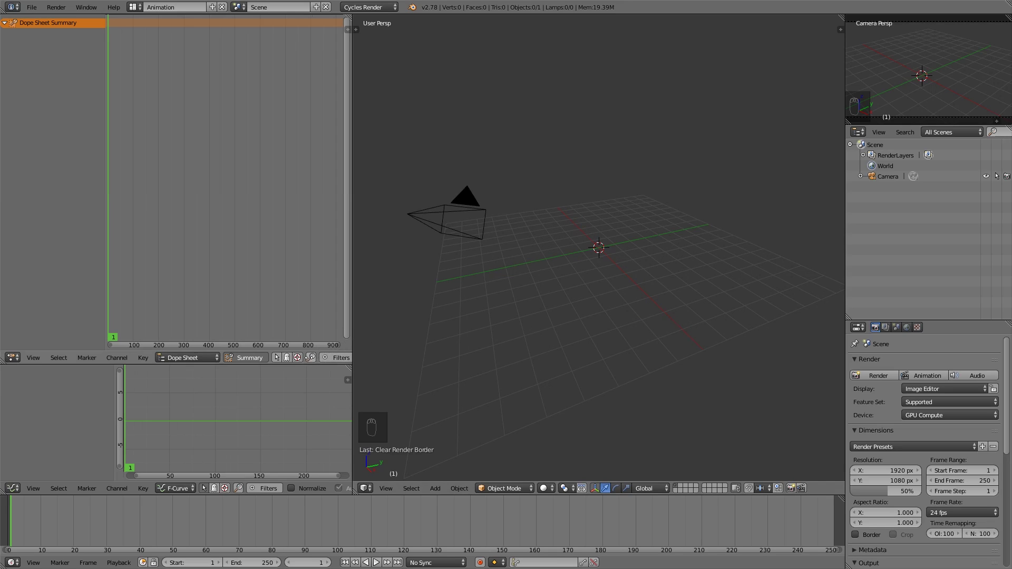
scroll(309, 358, down, 5)
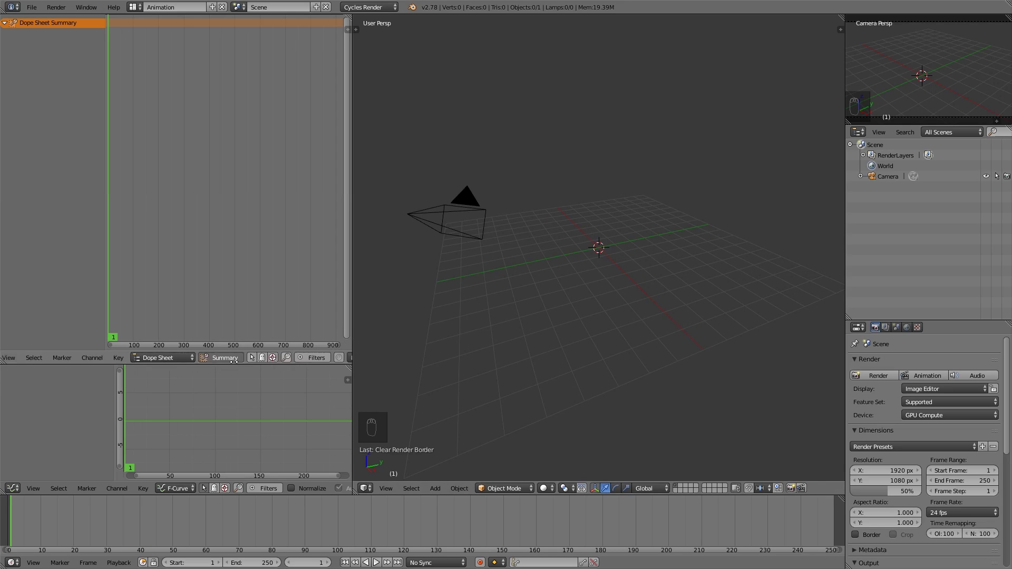
scroll(234, 361, up, 5)
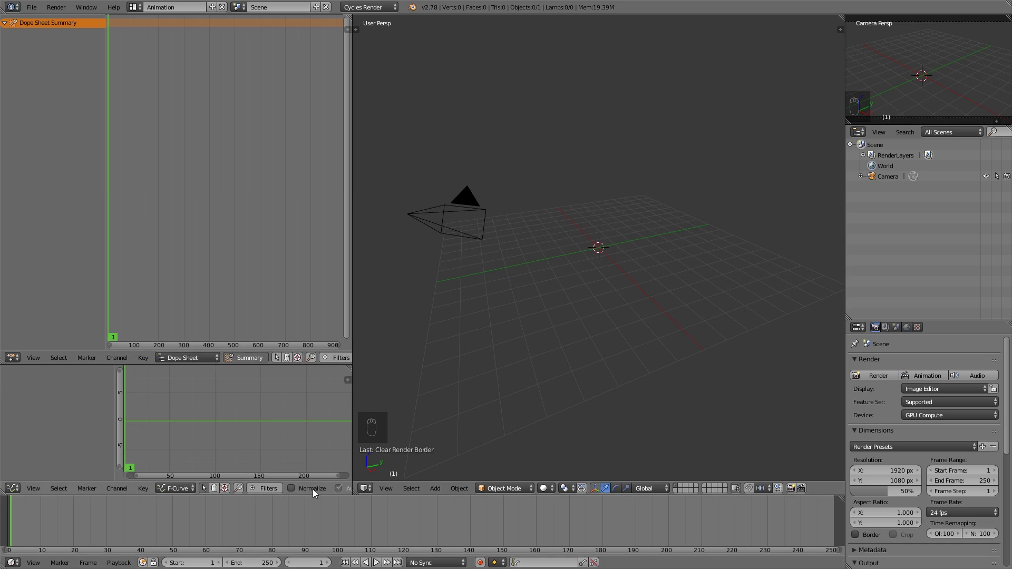
scroll(313, 488, down, 4)
scroll(313, 489, up, 4)
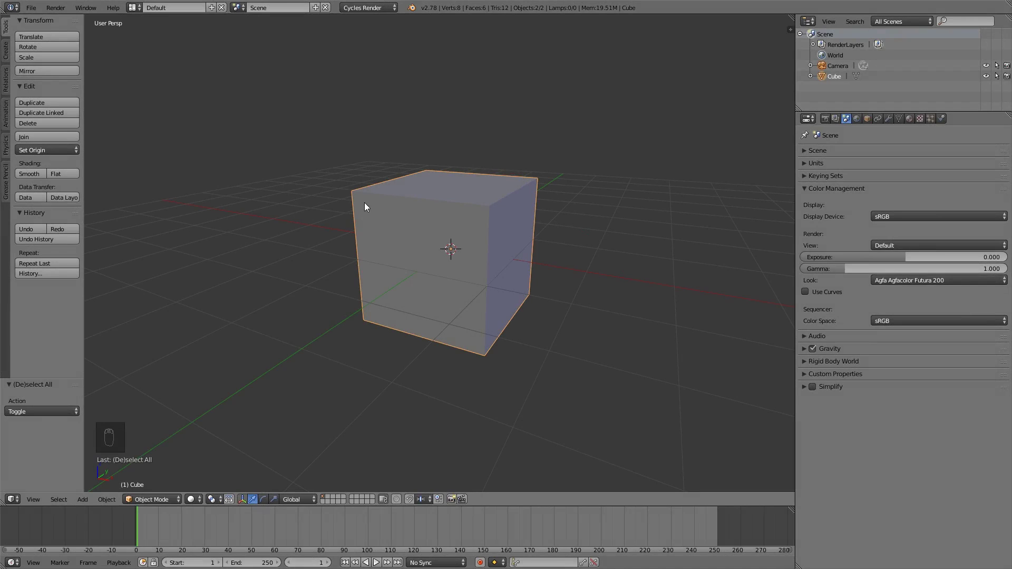
Step: Browse the Create, Relations, Physics, Tools and Animation tool shelf tabs one by one
click(5, 51)
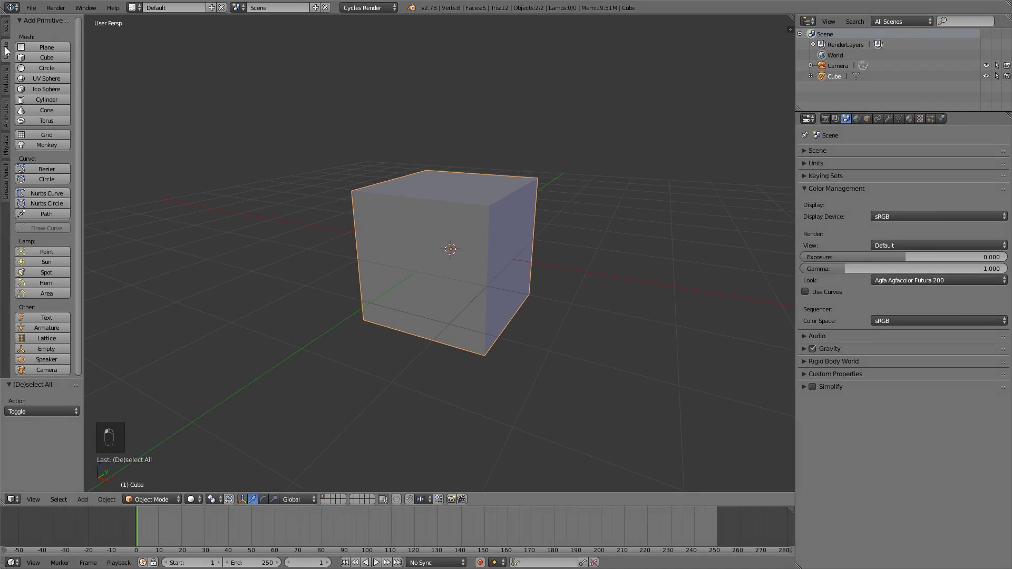
click(6, 79)
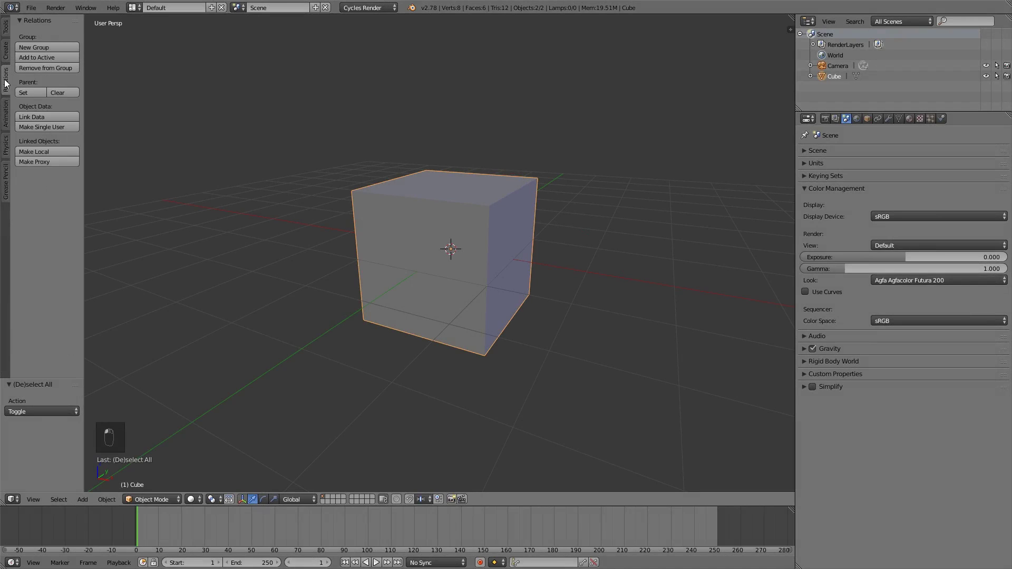
click(4, 148)
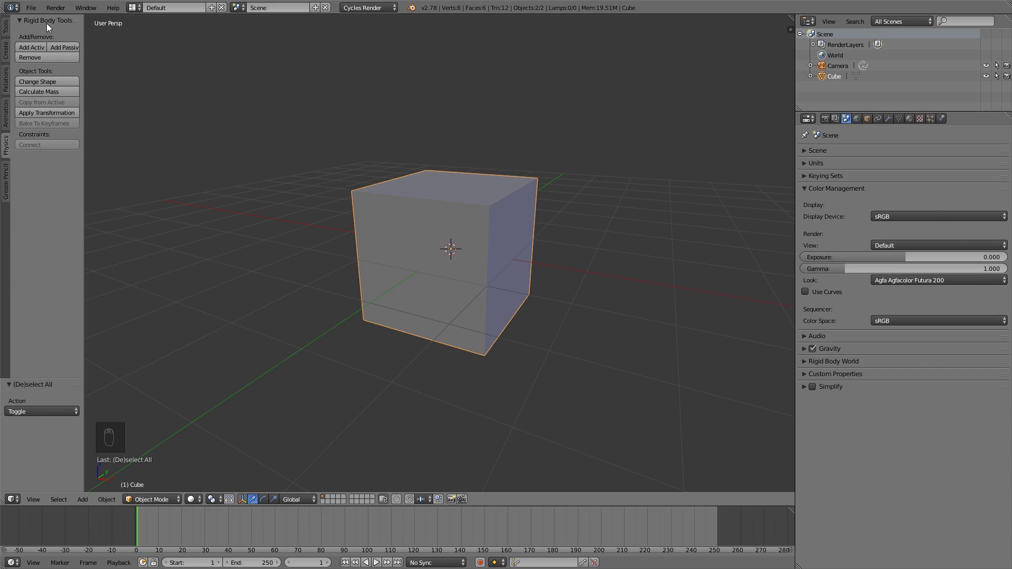
click(6, 28)
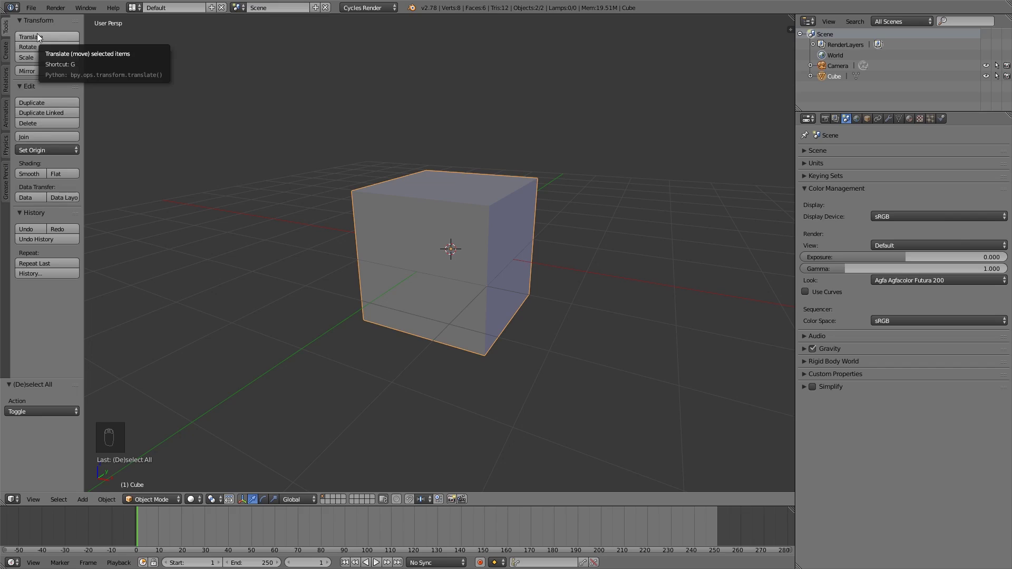
click(6, 115)
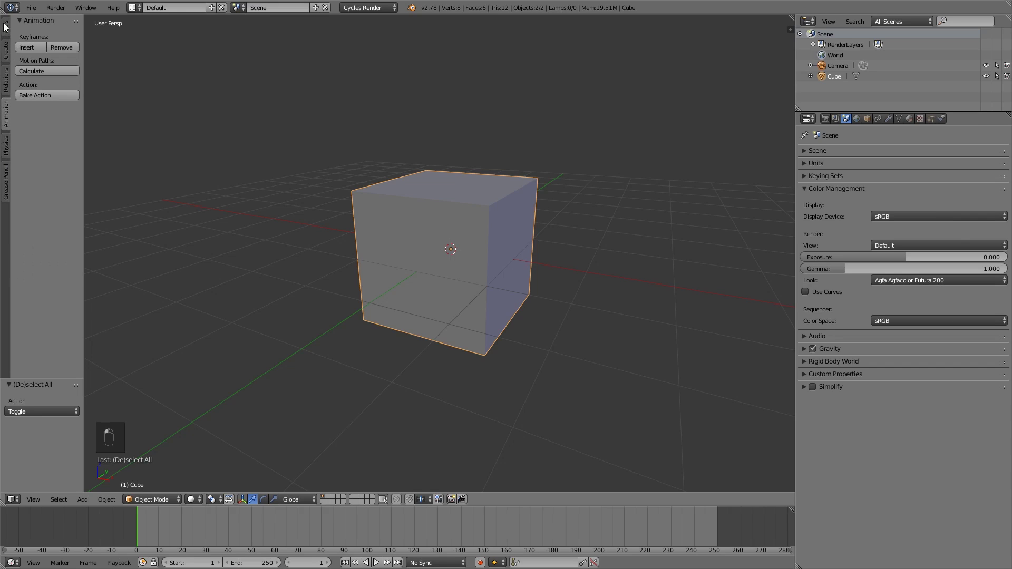
click(5, 27)
click(6, 117)
Step: Stack the Create, Tools, Physics, Grease Pencil and Relations tabs together in the tool shelf
click(6, 76)
click(7, 52)
click(6, 31)
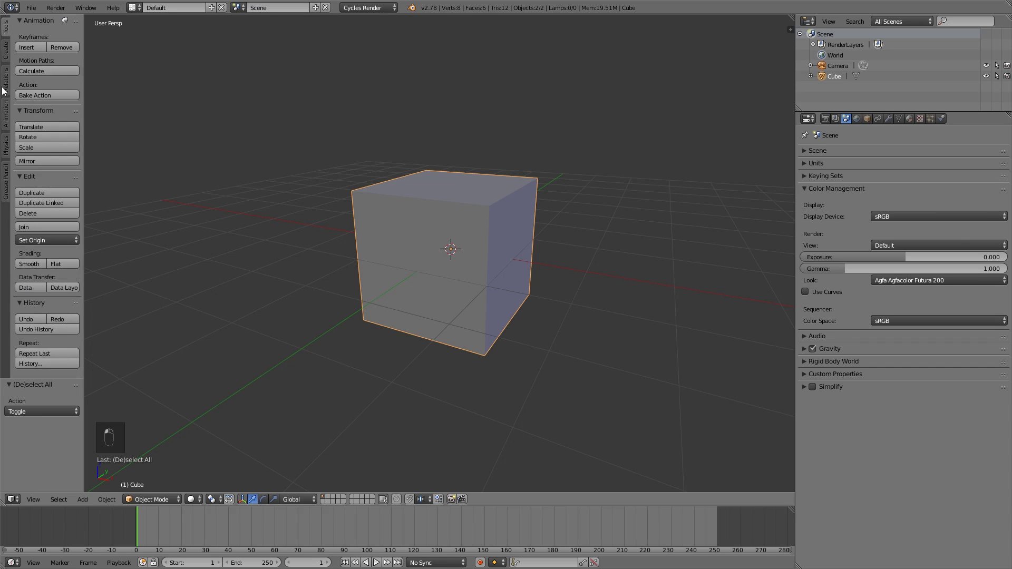
click(6, 143)
click(6, 177)
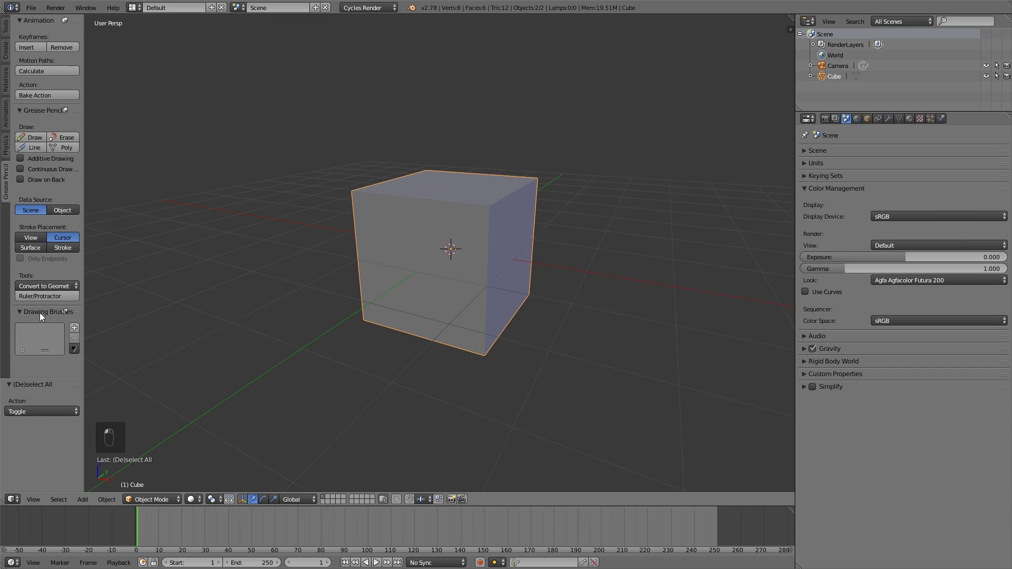
ctrl+click(6, 79)
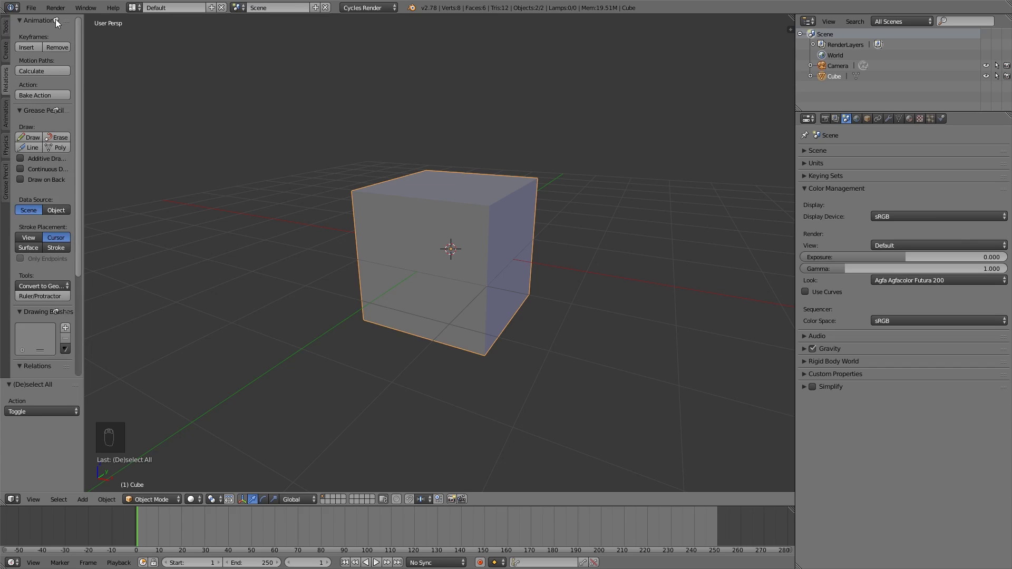
ctrl+scroll(55, 19, up, 4)
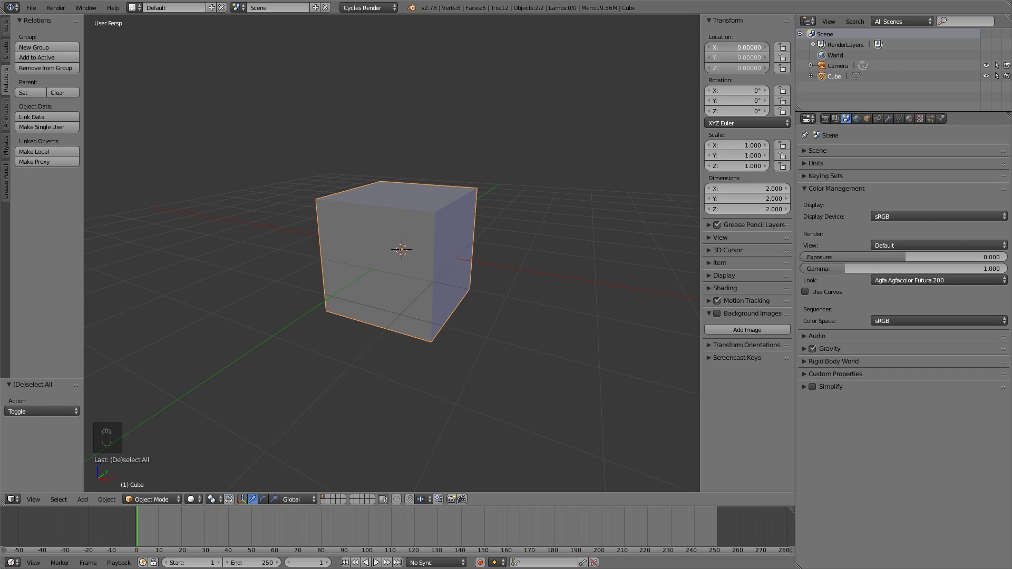
Step: Set the cube's X, Y and Z location to 5 together, then nudge all three
drag(737, 46, 738, 46)
text(5)
key(Return)
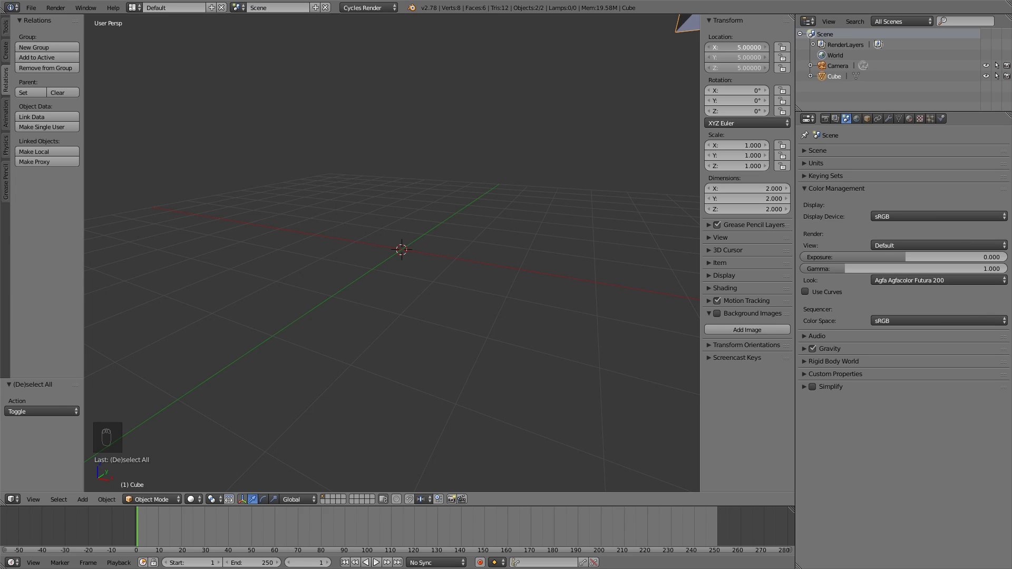
mouse_move(738, 47)
mouse_down()
mouse_move(686, 47)
mouse_move(765, 47)
mouse_move(711, 47)
mouse_move(738, 50)
mouse_up()
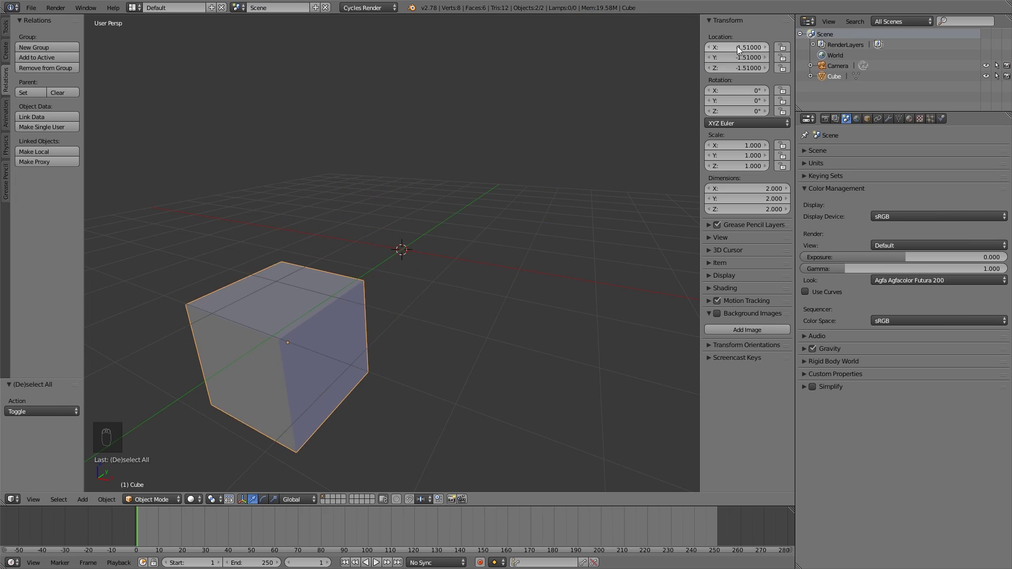
Step: Reset all three of the cube's location values to 0 at once
click(740, 52)
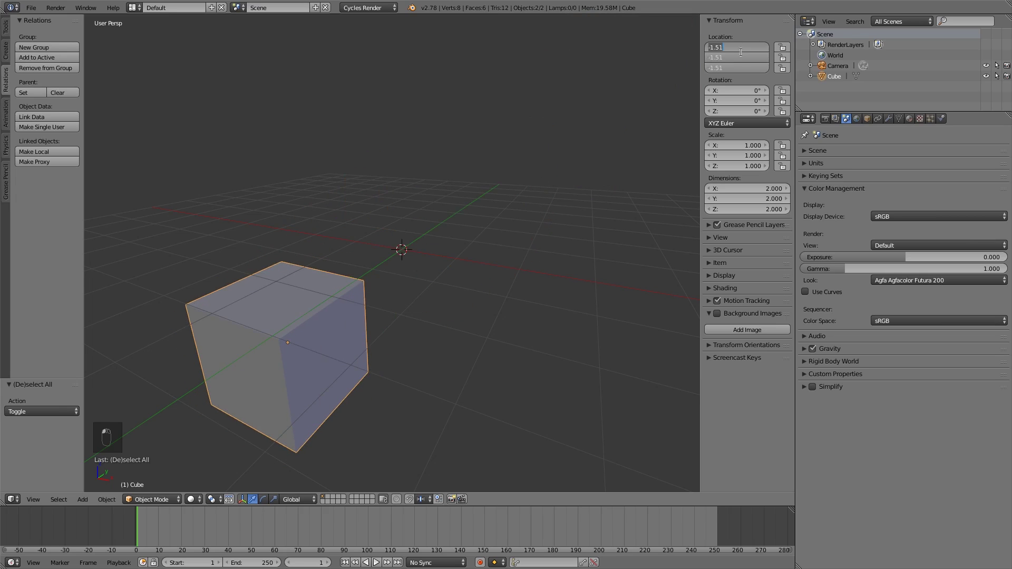
text(0)
key(Return)
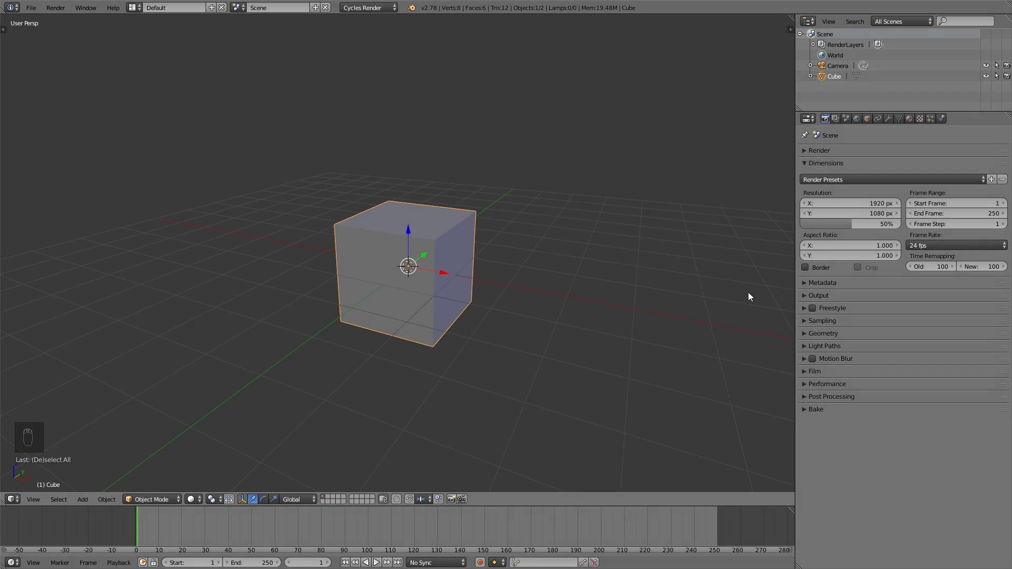
Step: Enter 1920/2 in Resolution X to set the render width to 960 px
click(845, 204)
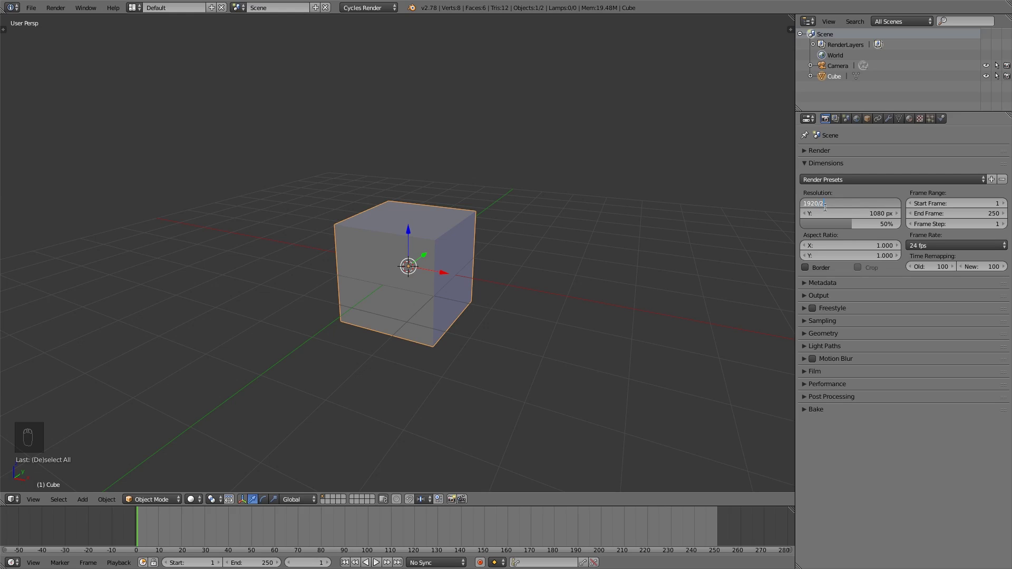
key(Return)
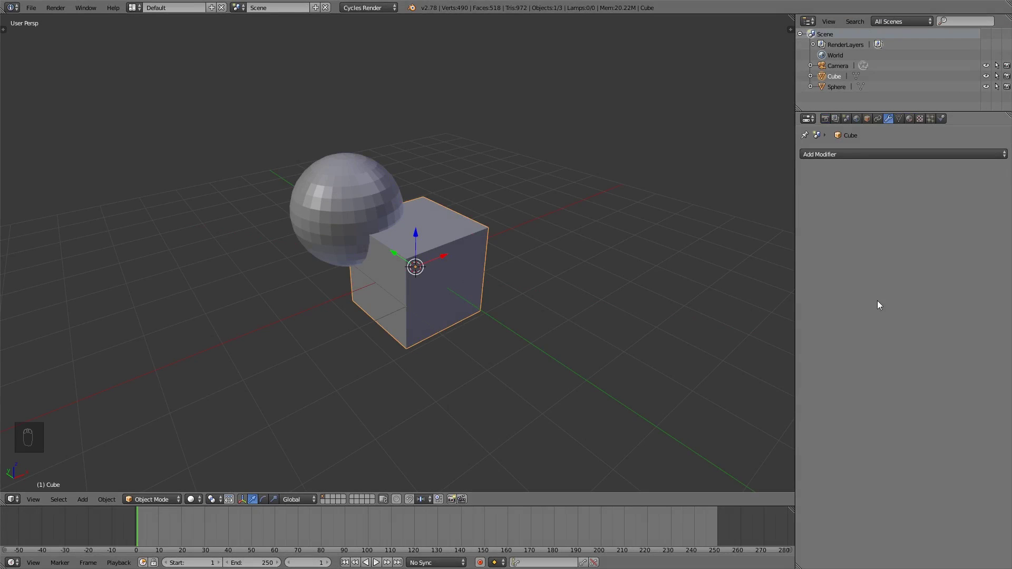
Step: Add a Boolean modifier with the Sphere eyedropped as target, then undo it
click(890, 153)
click(796, 195)
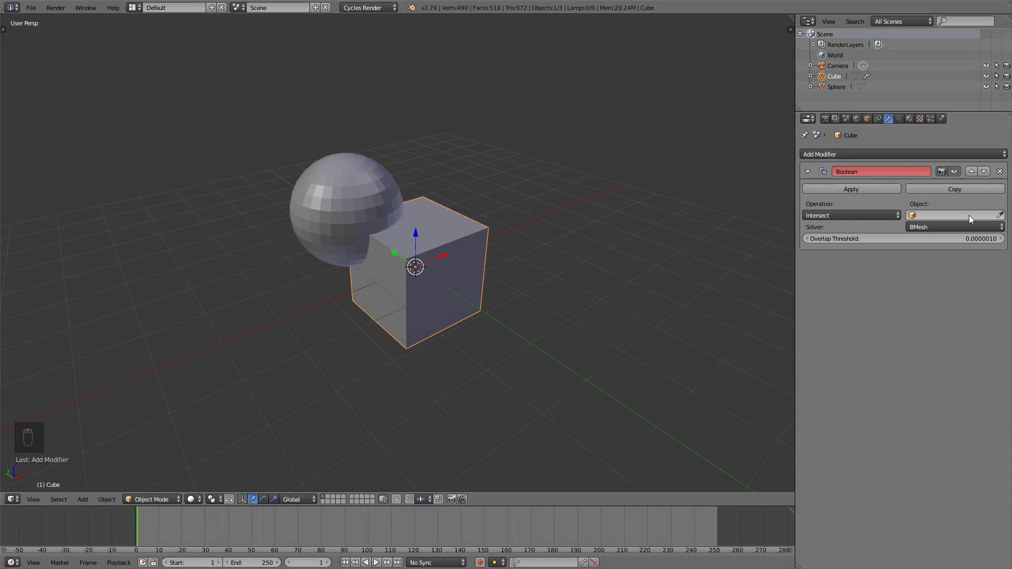
click(950, 213)
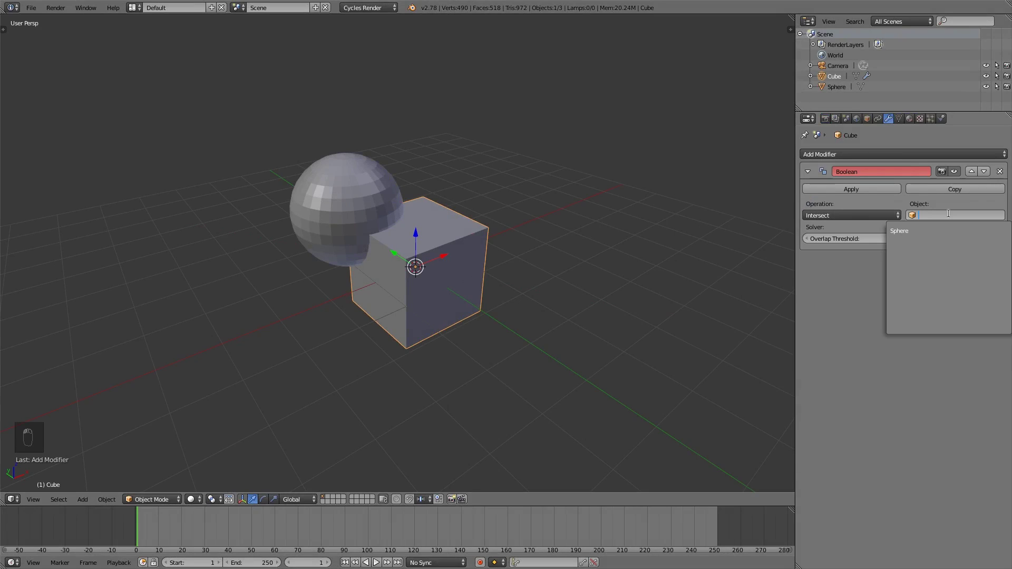
key(Escape)
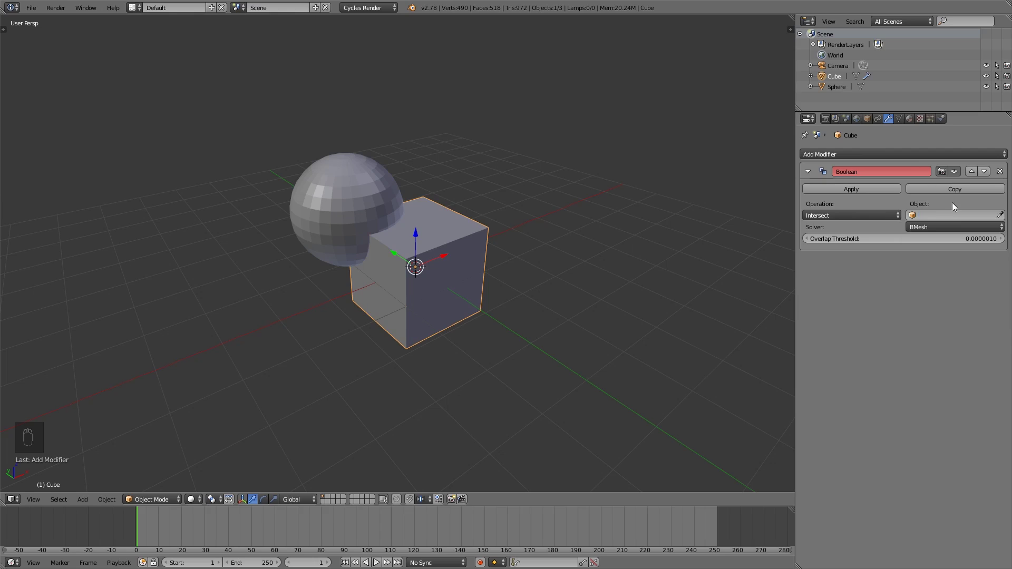
click(1000, 216)
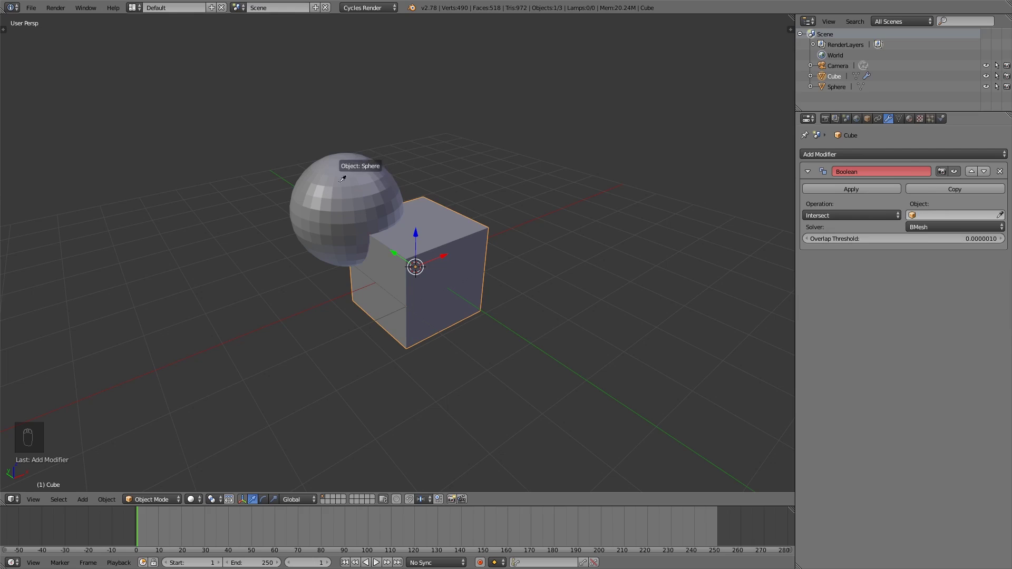
click(355, 189)
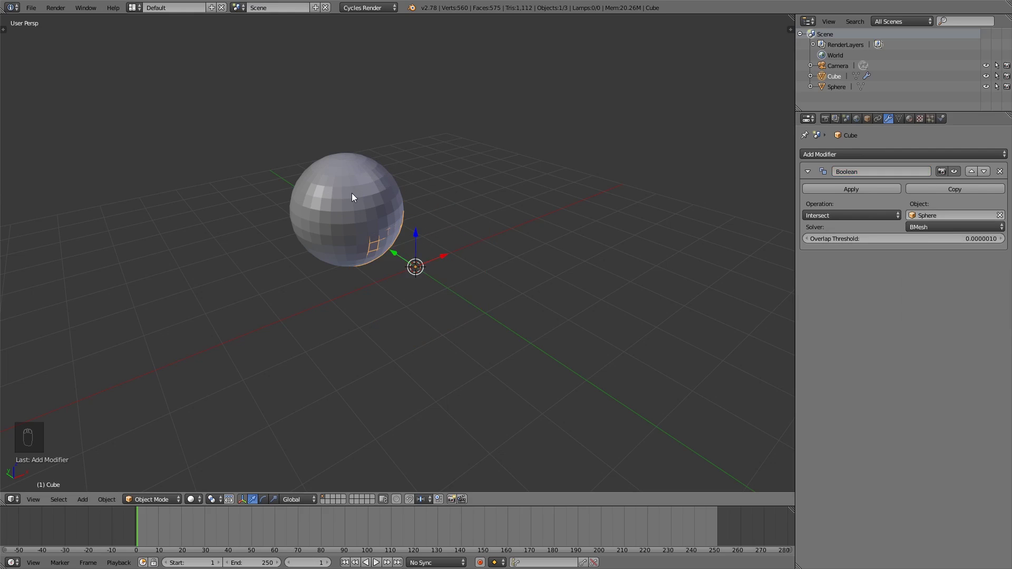
key(ctrl+z)
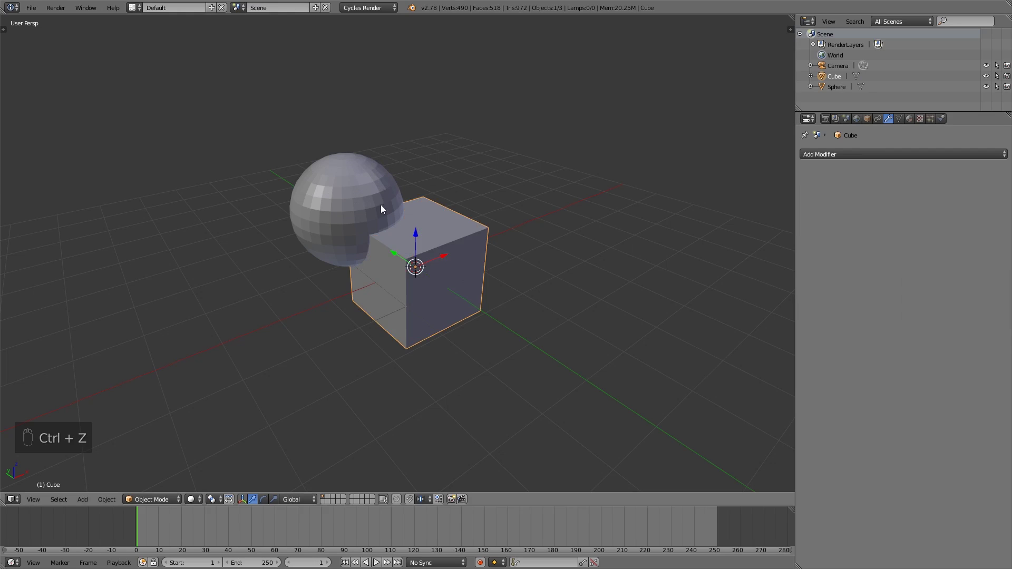
Step: Re-add the Boolean modifier and pick the Sphere as its target using the E key
click(891, 153)
click(814, 198)
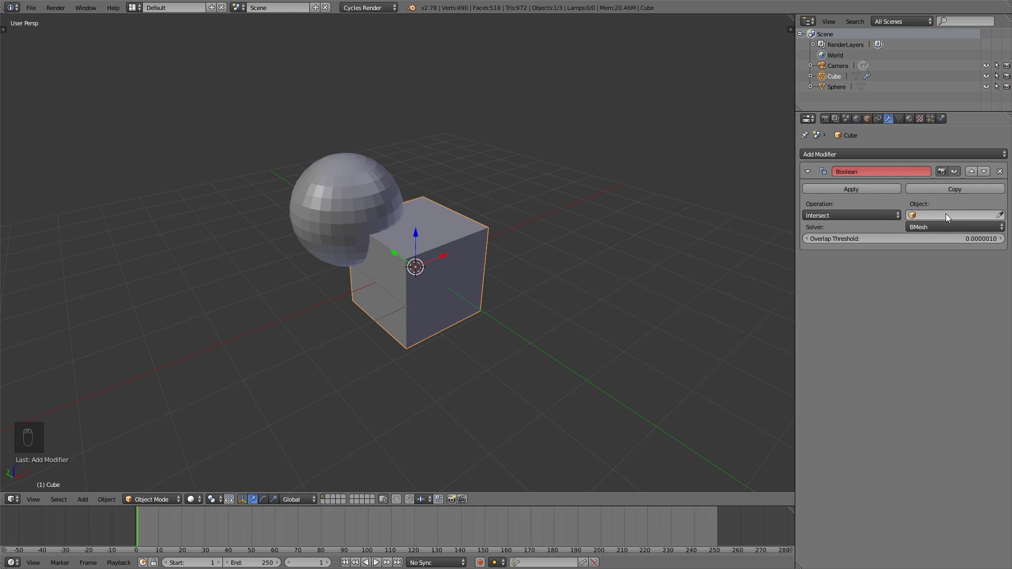
key(e)
click(351, 179)
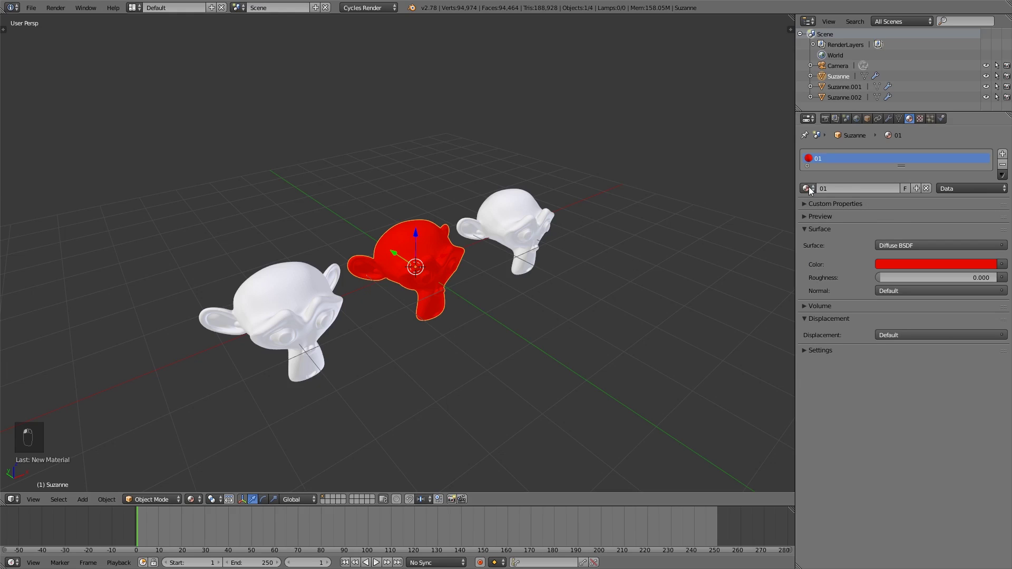
Step: Drag material 01 onto the right-hand and left-hand Suzanne heads
drag(809, 190, 508, 216)
drag(807, 189, 271, 296)
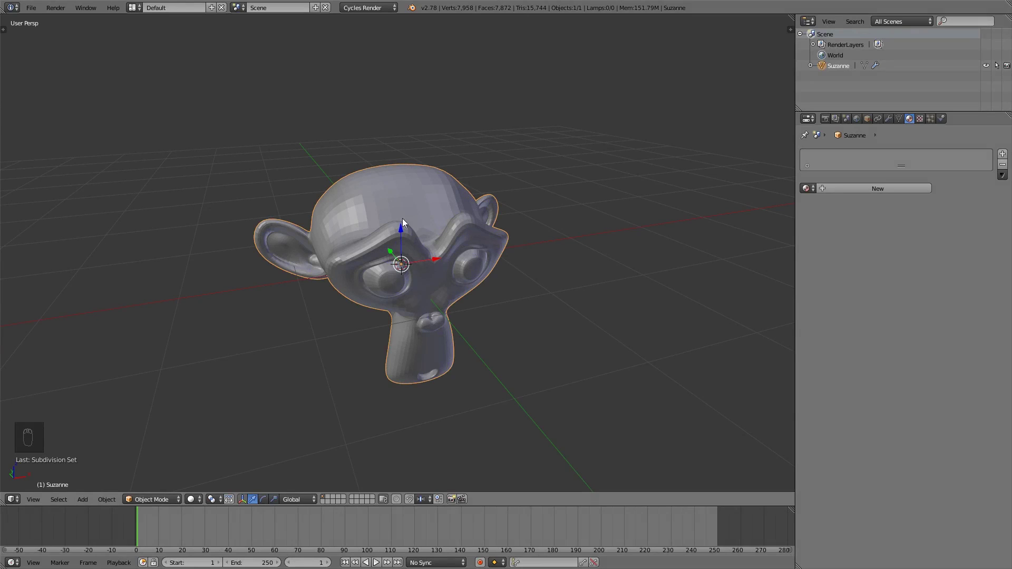
Step: Switch Suzanne to Edit, Sculpt and Object Mode from the mode list, then toggle Edit Mode with Tab
click(150, 500)
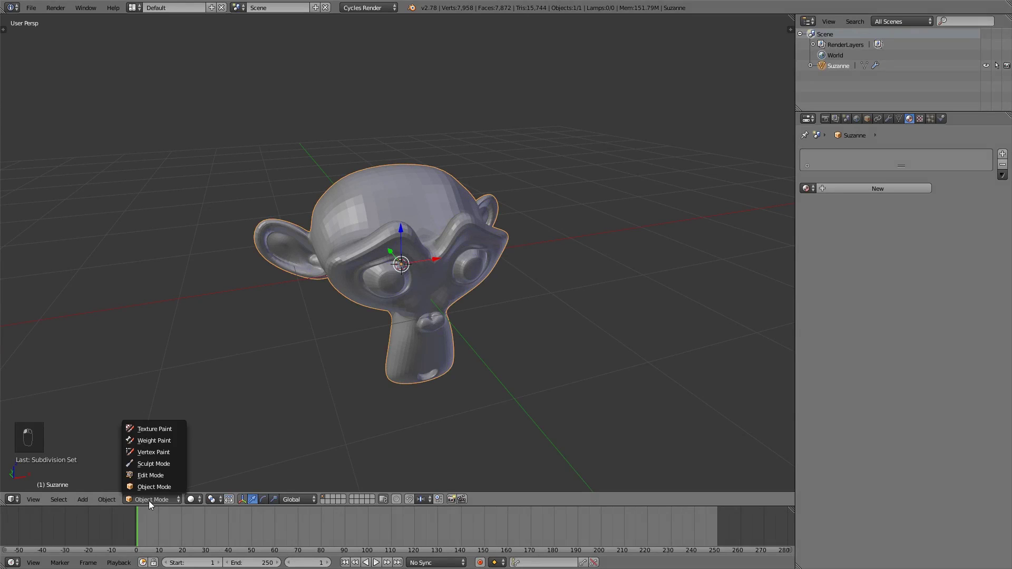
click(151, 475)
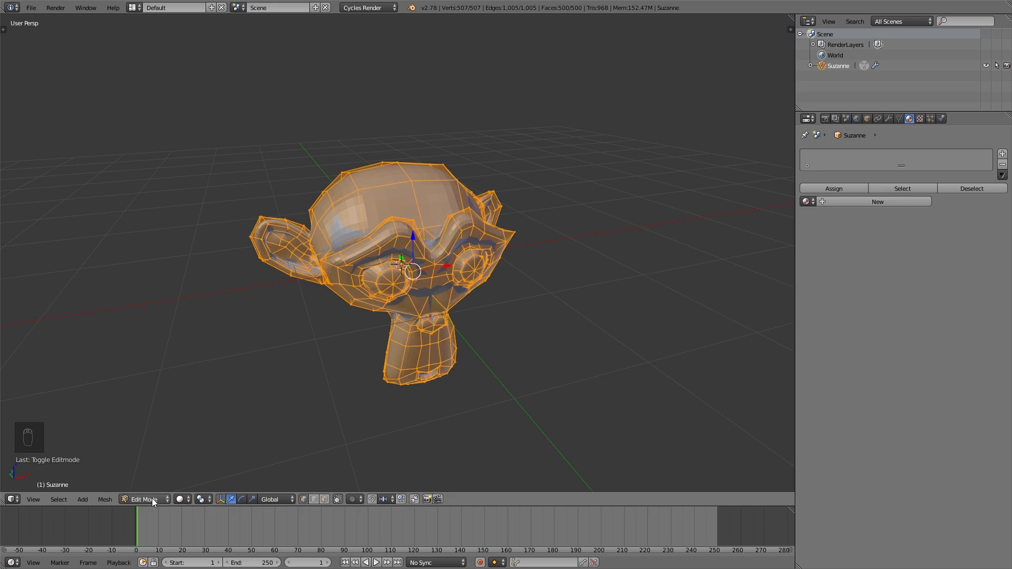
click(152, 498)
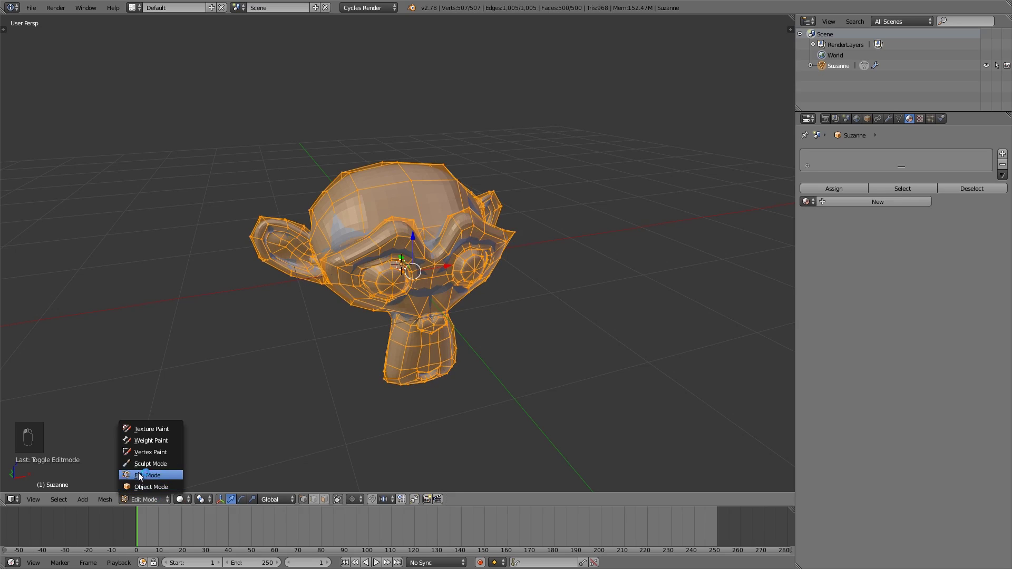
click(148, 464)
click(165, 498)
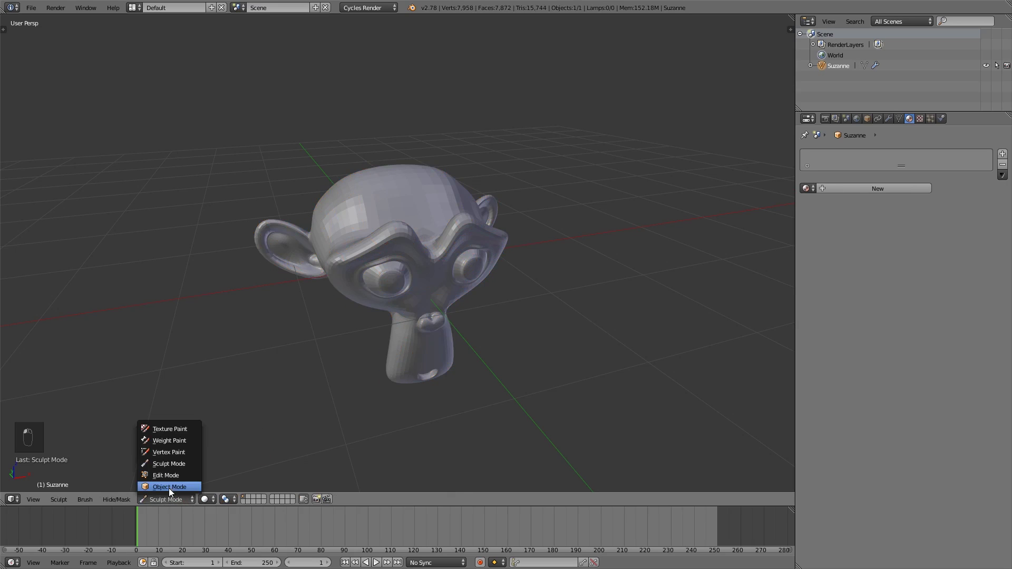
click(169, 487)
key(Tab)
key(Tab)
key(Tab)
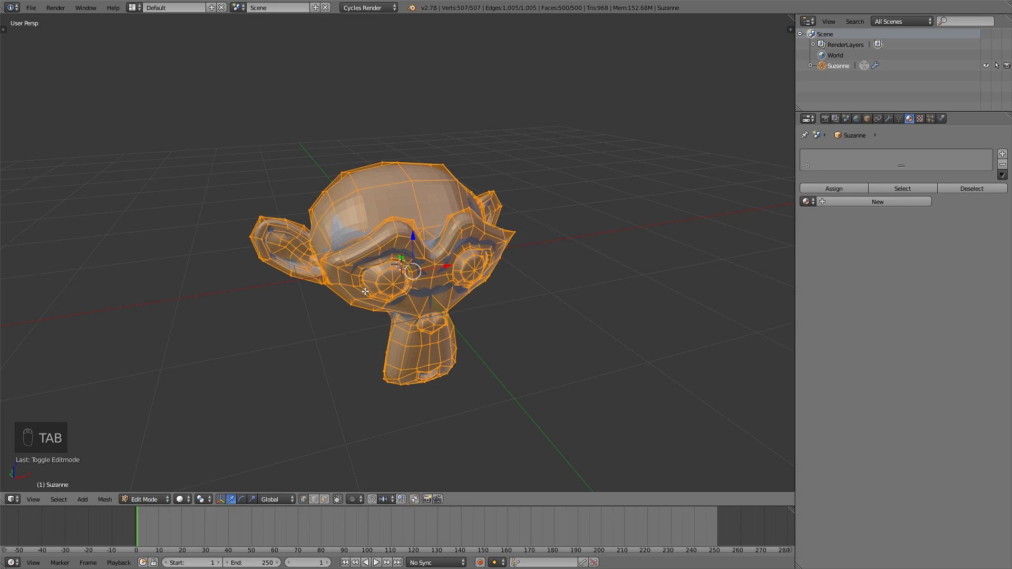
key(Tab)
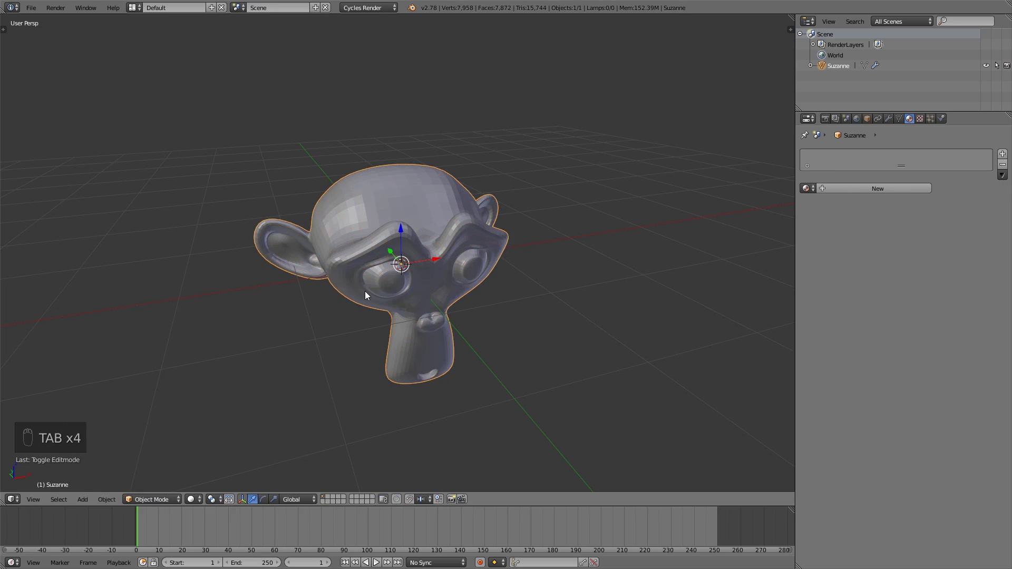
key(Tab)
key(Tab)
Step: Enter Sculpt Mode, toggle between Sculpt and Edit Mode, then return to Object Mode
click(154, 499)
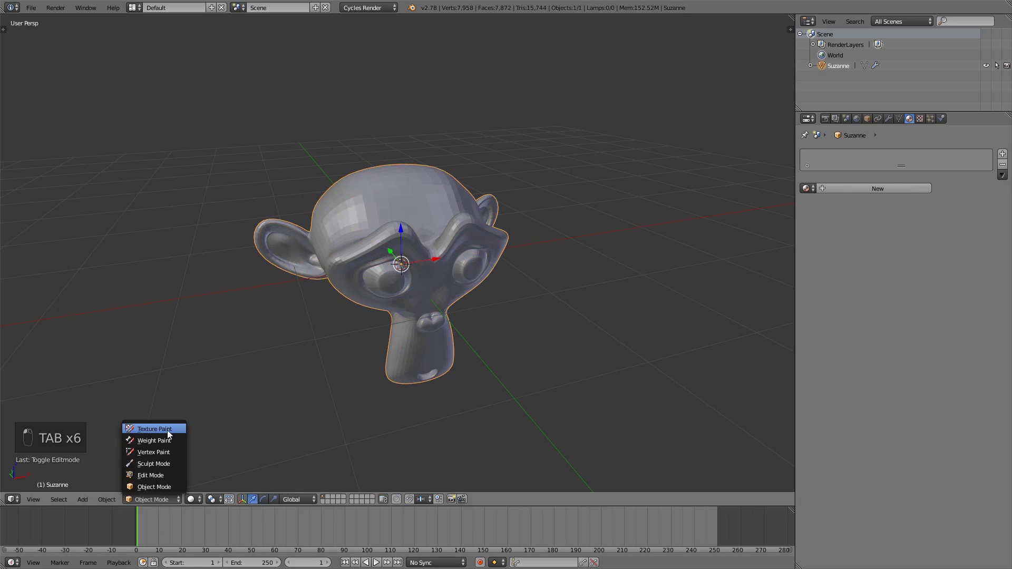
click(149, 464)
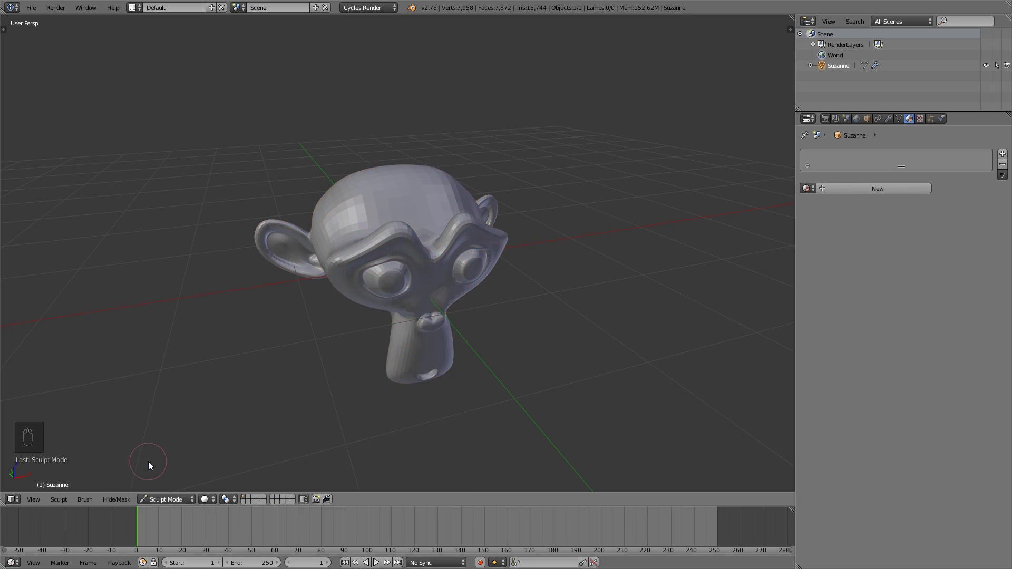
key(Tab)
key(Tab)
key(Tab)
key(Tab)
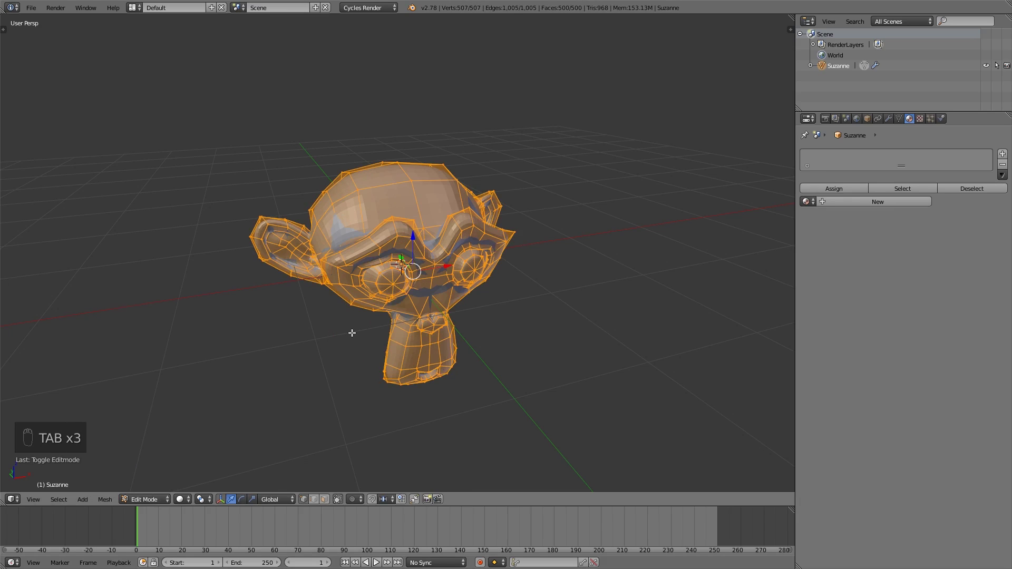
key(Tab)
key(Tab)
key(Tab)
click(157, 499)
click(160, 486)
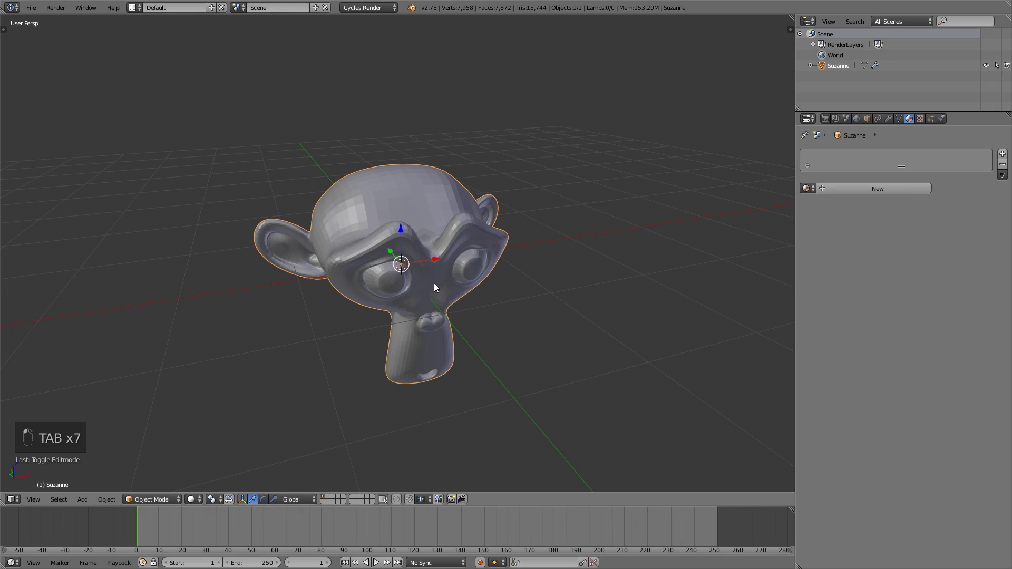
click(162, 499)
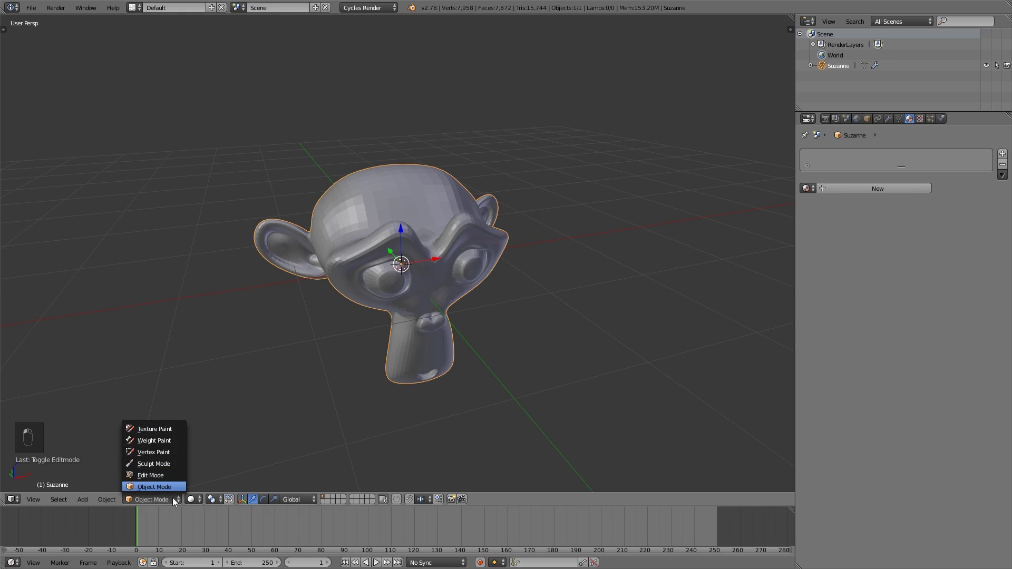
Step: Open User Preferences and search the add-ons for 'pie'
click(32, 8)
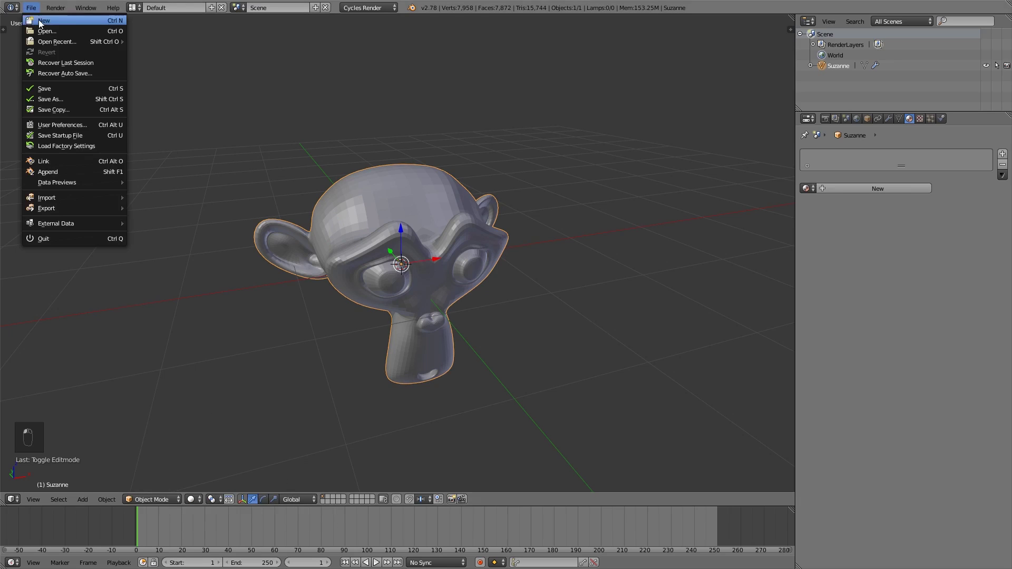
click(70, 125)
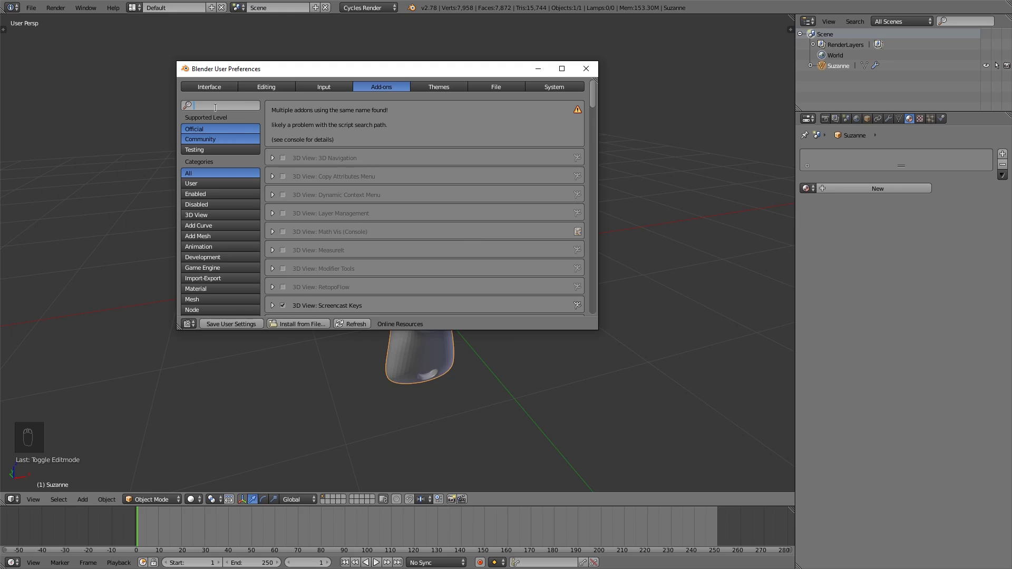
text(pie)
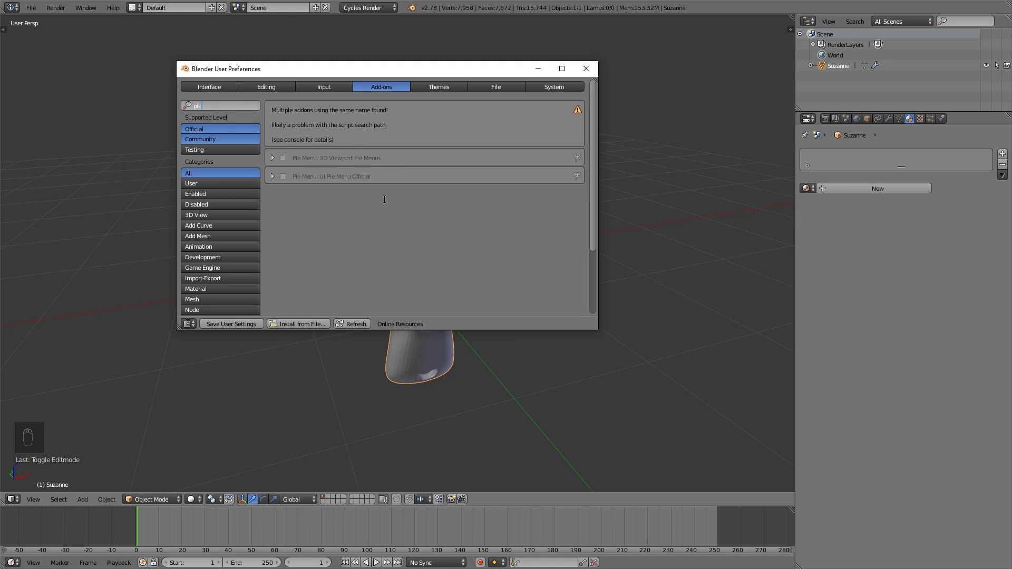
key(Return)
Step: Enable Pie Menu: UI Pie Menu Official, save the user settings and close preferences
click(283, 177)
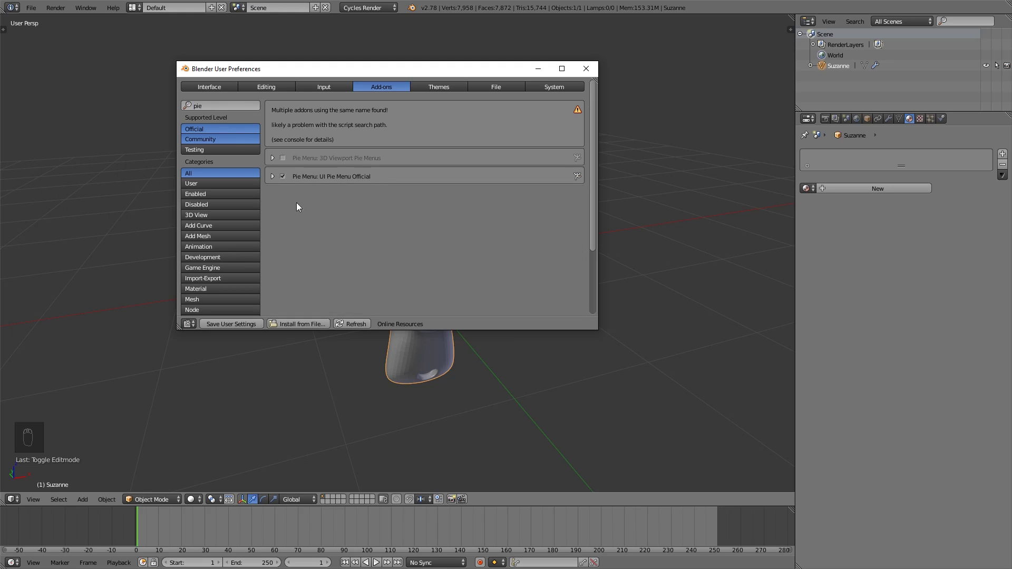
click(273, 176)
scroll(312, 191, down, 5)
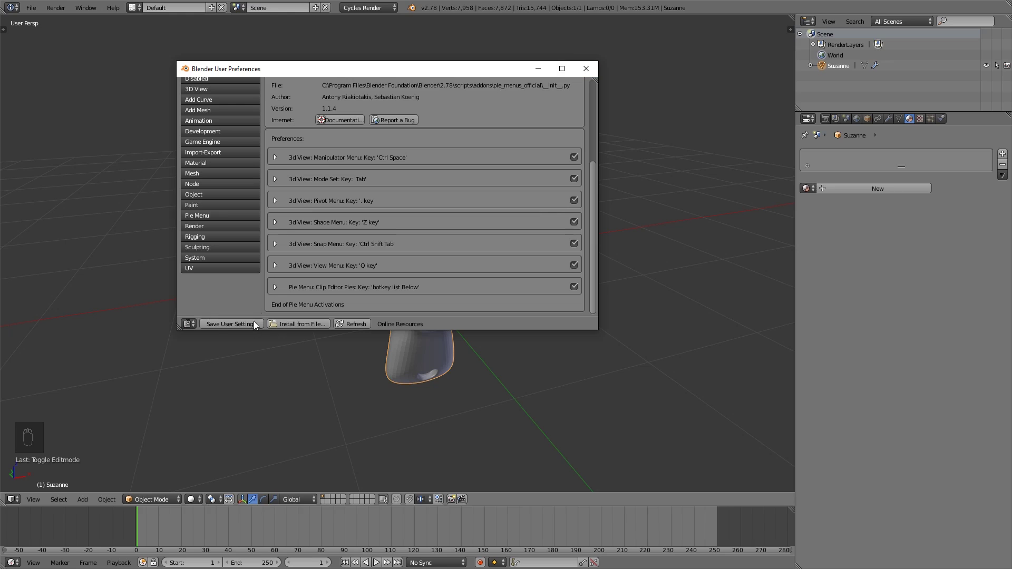
click(232, 324)
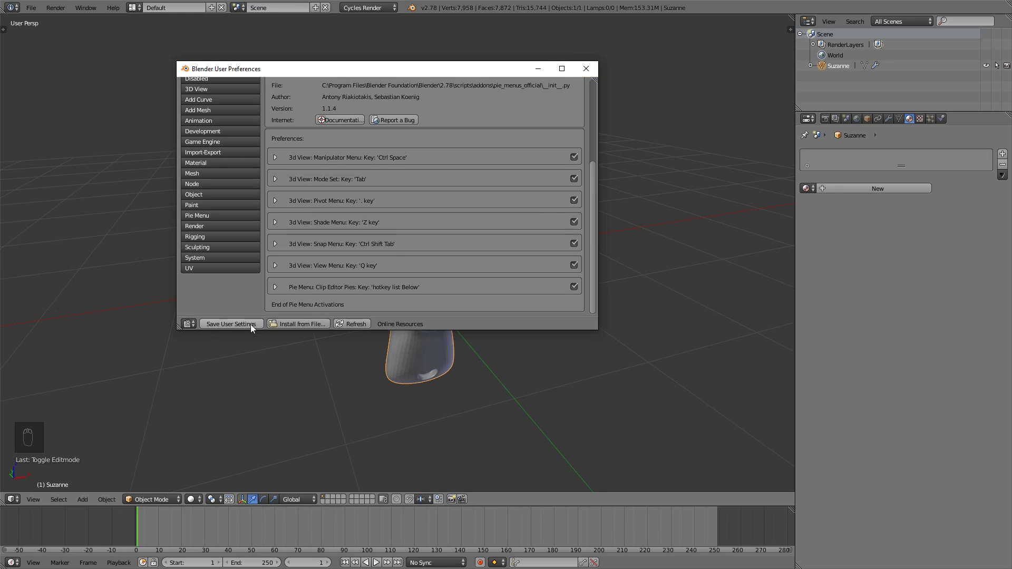
click(586, 68)
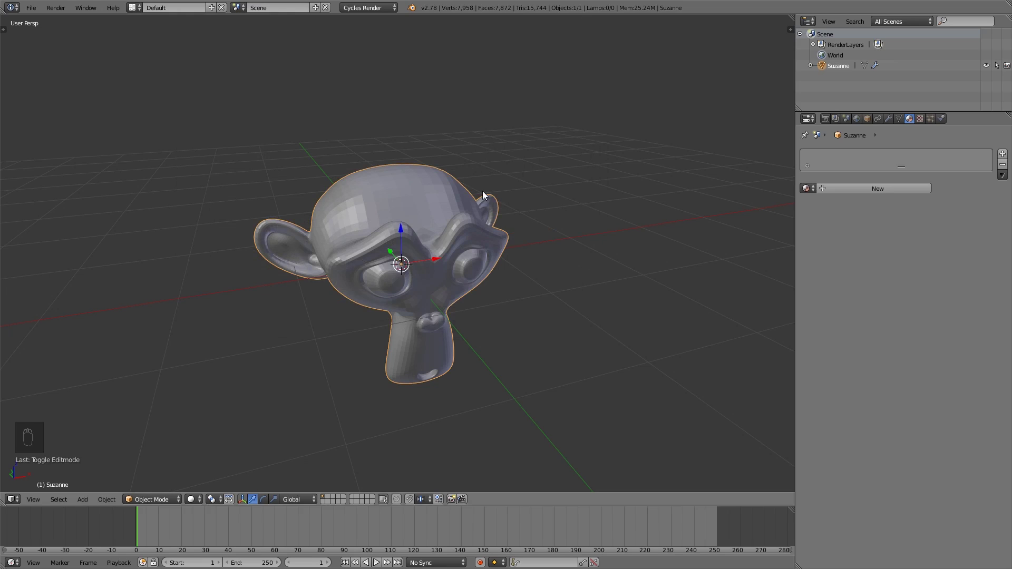
Step: Cycle Suzanne between Edit and Object Mode with the mode pie menu, ending in Sculpt Mode
key(Tab)
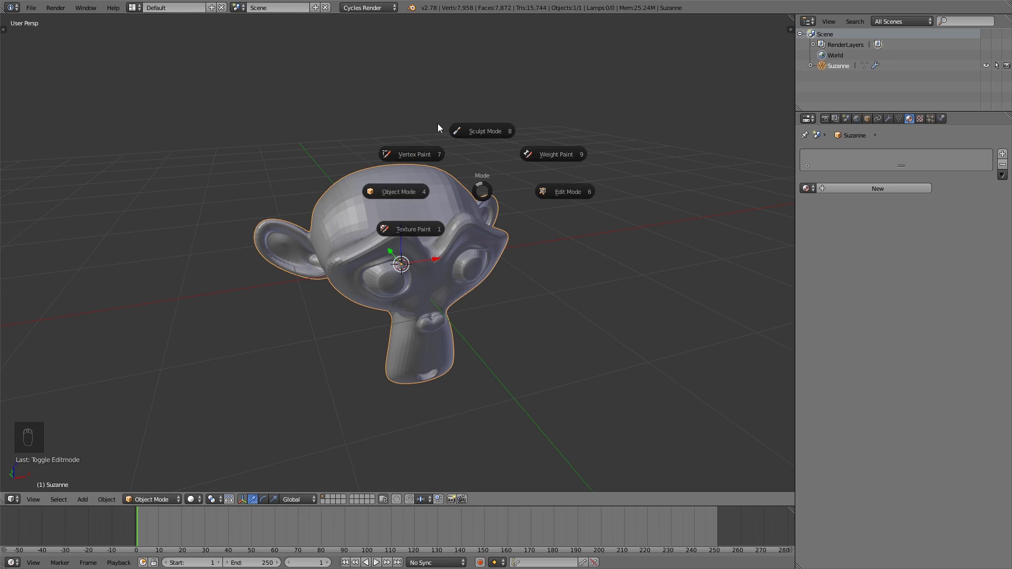
click(575, 193)
key(Tab)
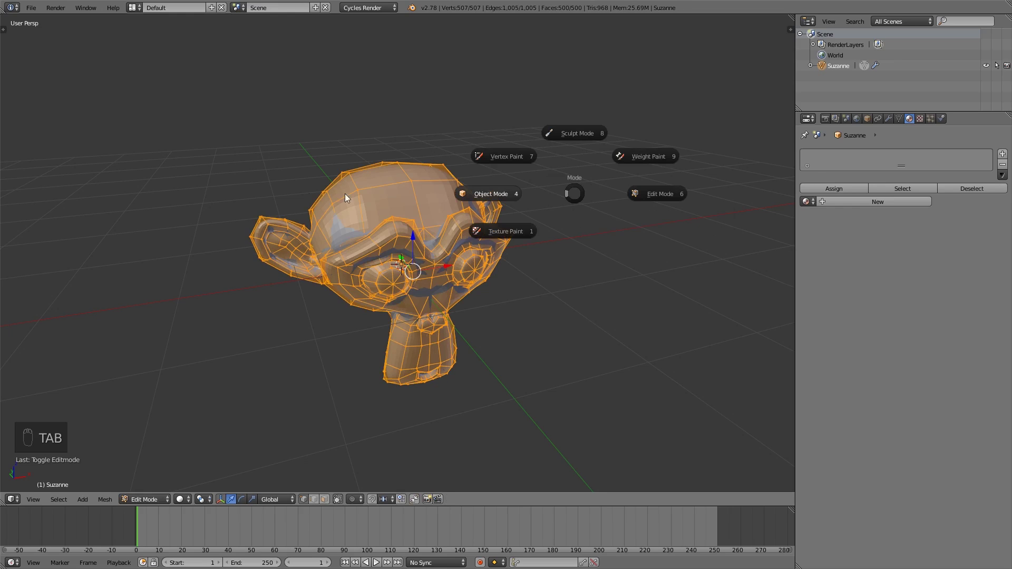
key(Tab)
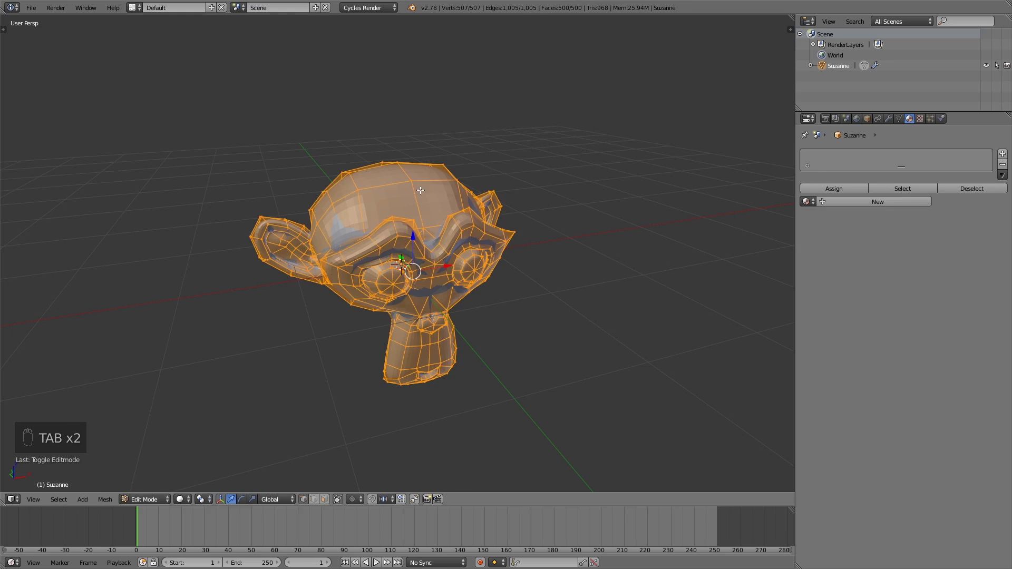
key(Tab)
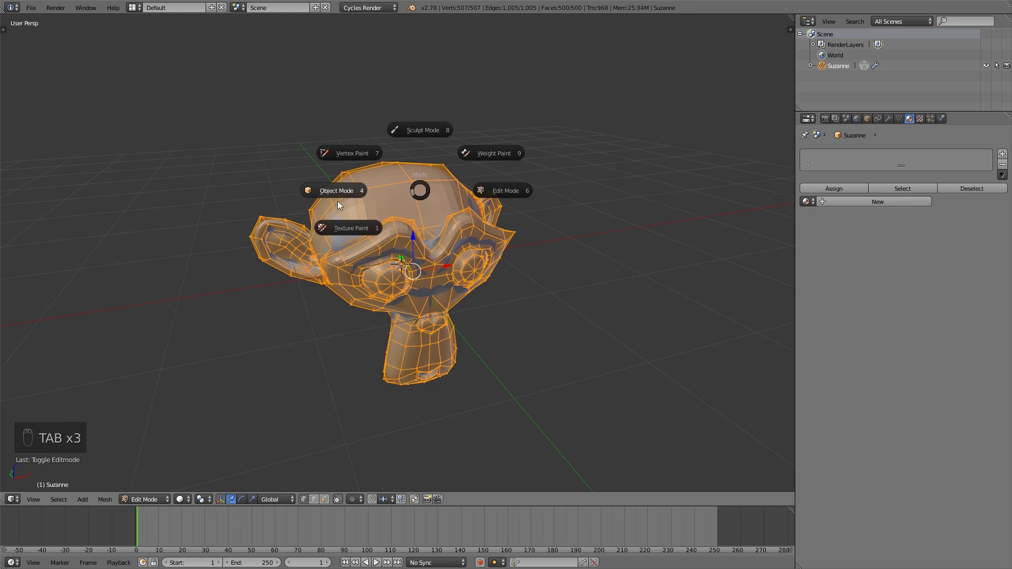
key(Tab)
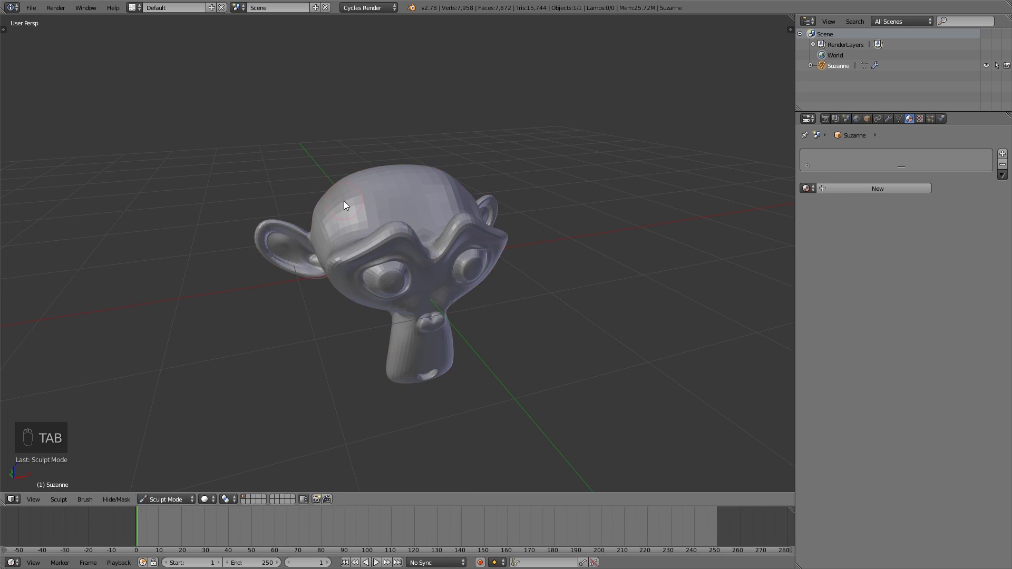
key(Tab)
key(Tab)
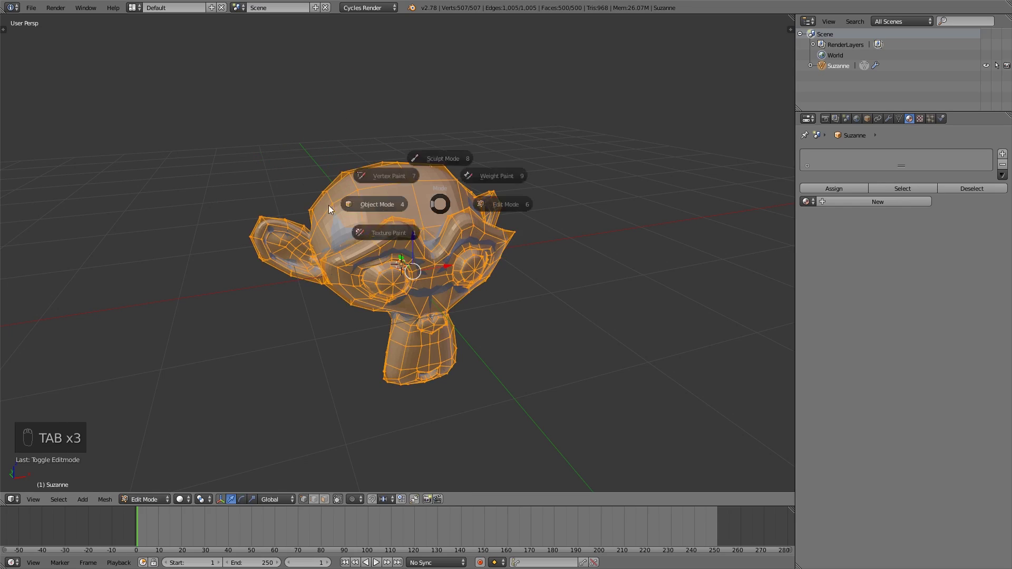
key(Tab)
click(306, 113)
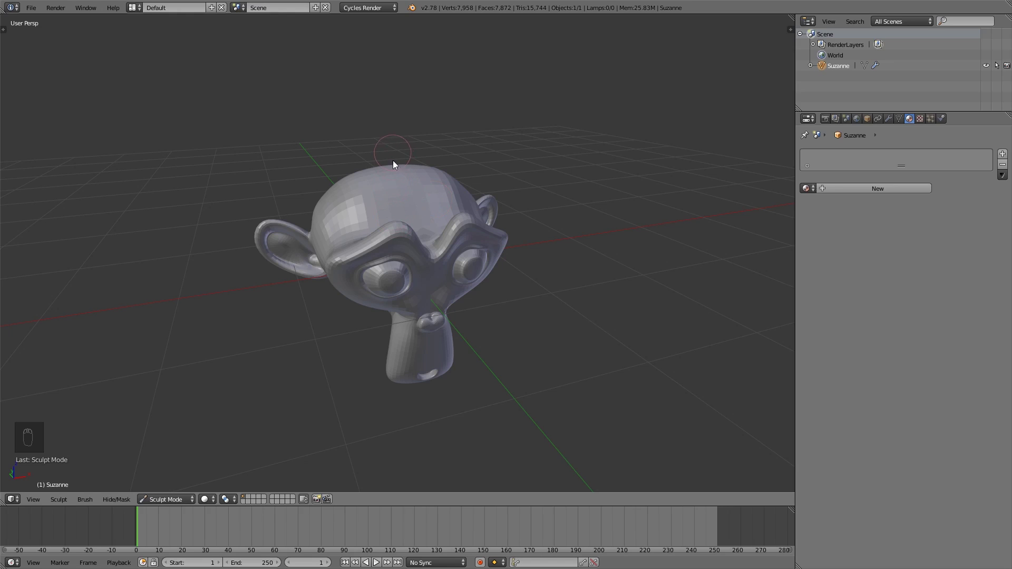
Step: Preview Suzanne in Wireframe, Material and Rendered shading via the Z pie, then return to Solid
key(z)
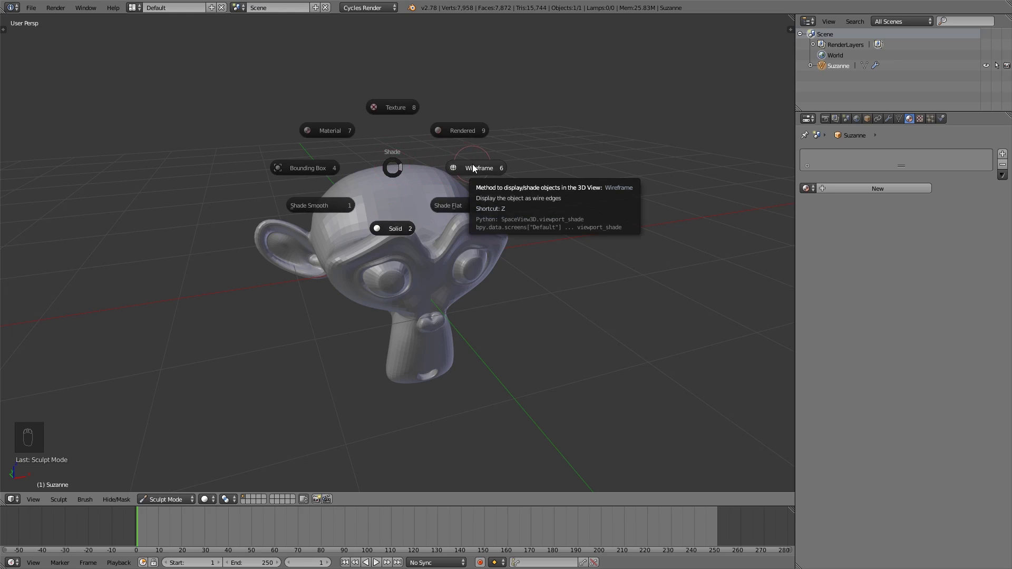
key(z)
key(z)
key(z)
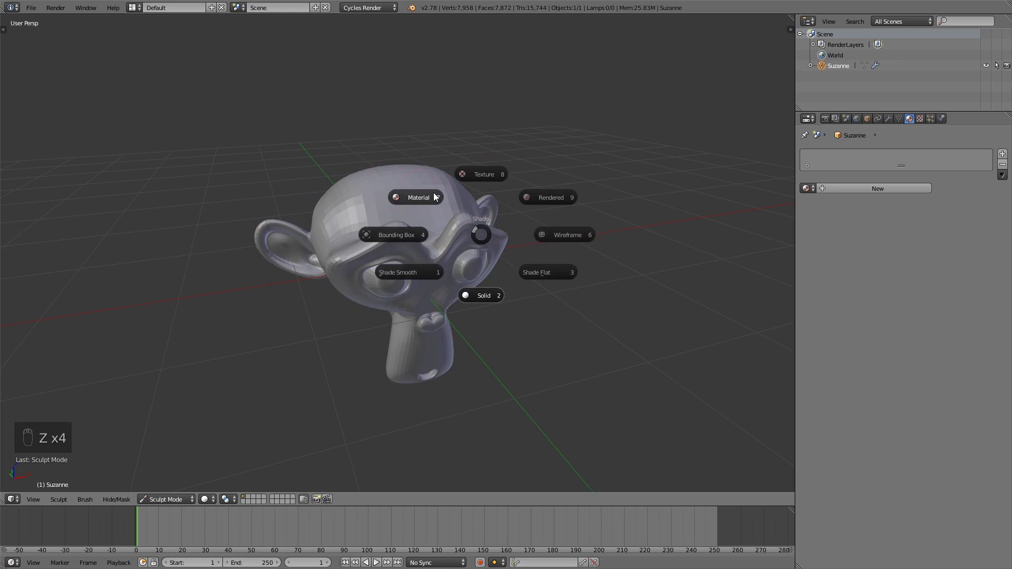
key(z)
key(z)
click(495, 154)
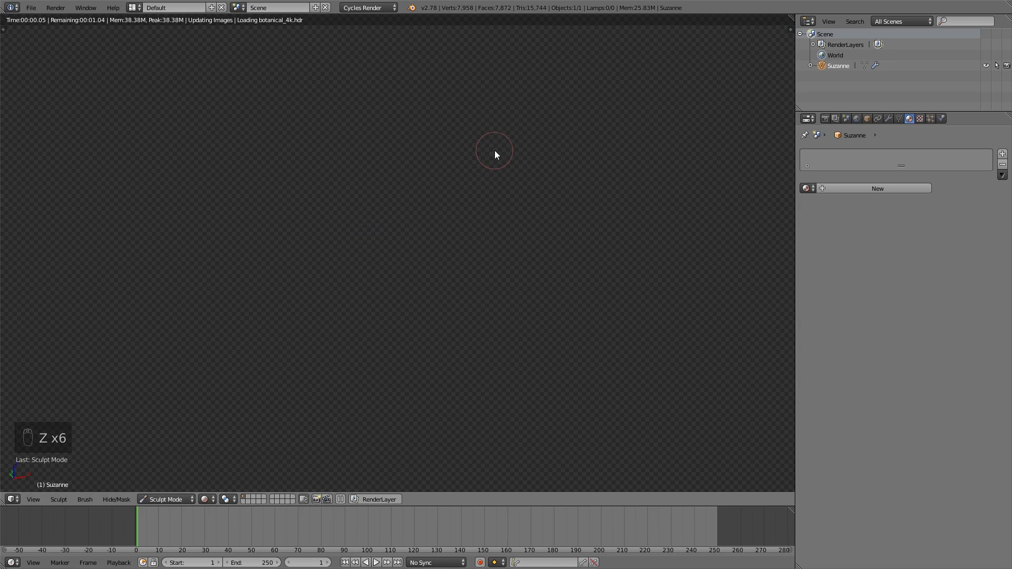
key(z)
click(427, 218)
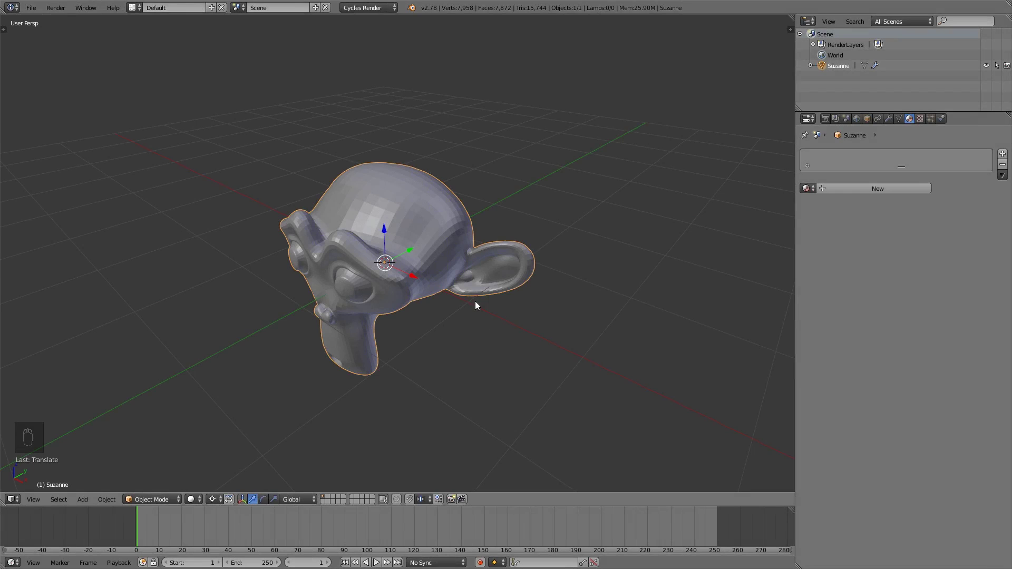
Step: Enable the combined move, rotate and scale transform gizmo
middle_drag(463, 314, 447, 313)
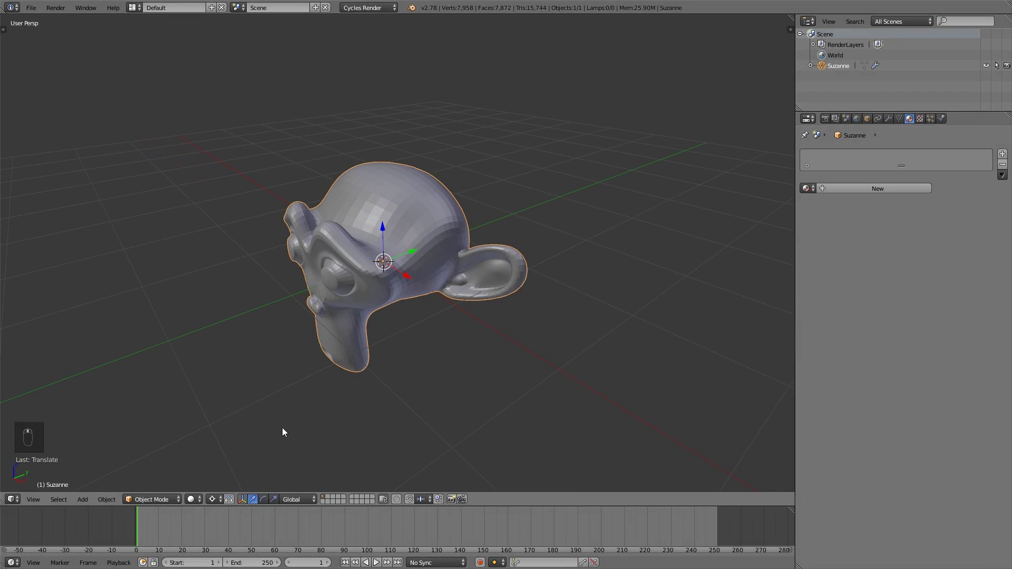
click(263, 499)
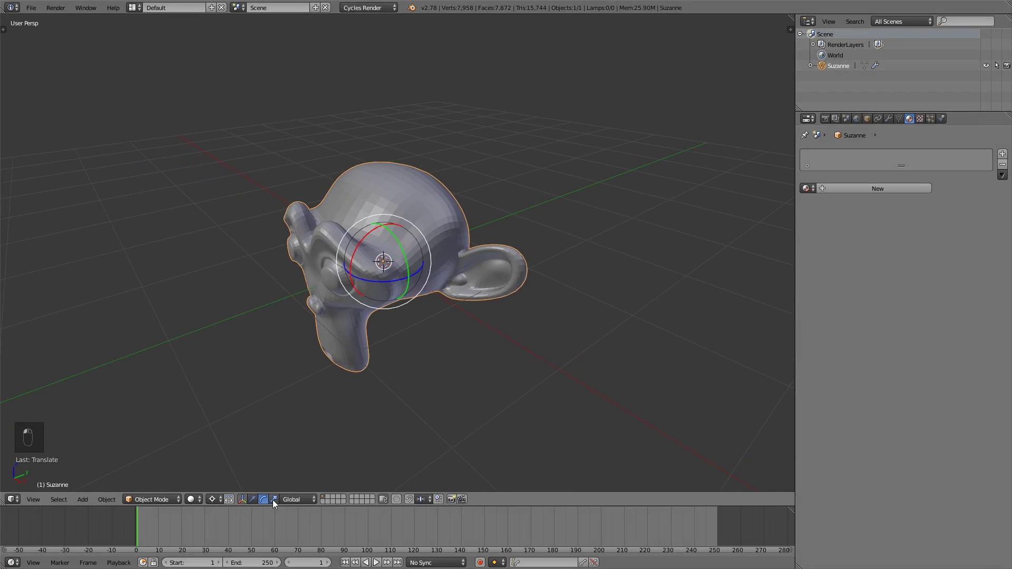
click(274, 499)
click(253, 499)
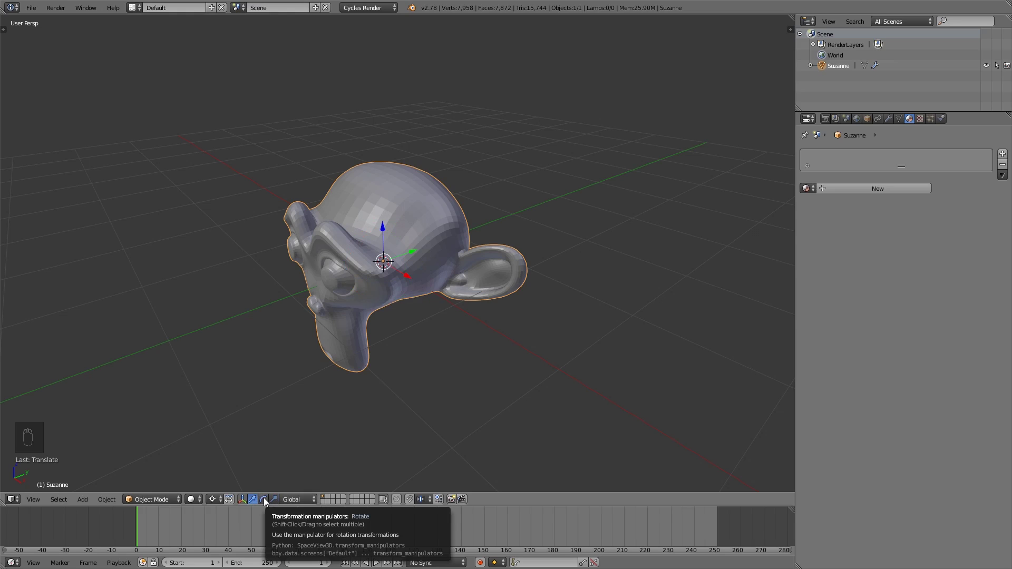
shift+click(264, 498)
shift+click(273, 498)
Step: Rotate Suzanne around its vertical axis with the gizmo and enter Edit Mode
middle_drag(390, 284, 374, 271)
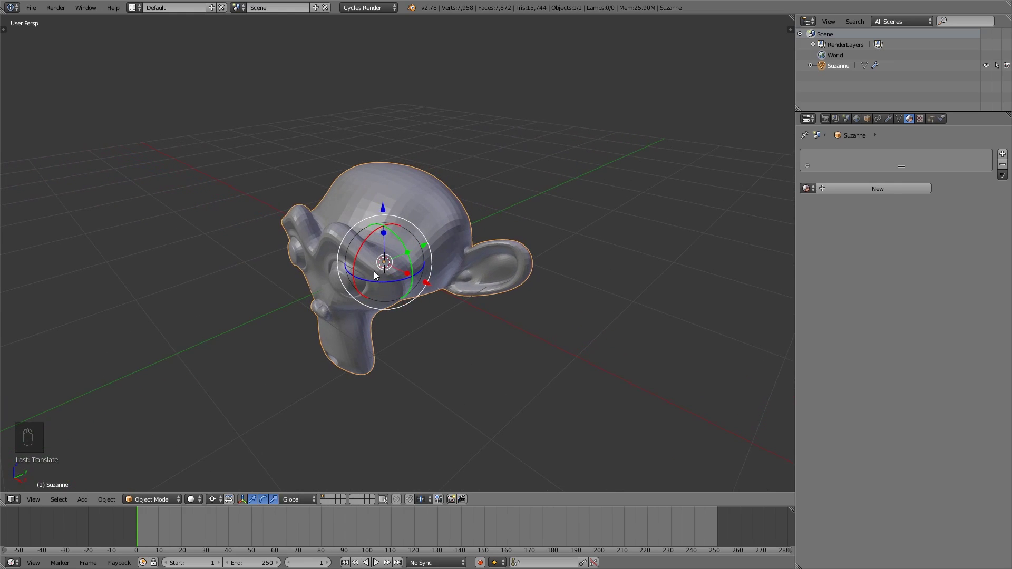
drag(369, 283, 383, 224)
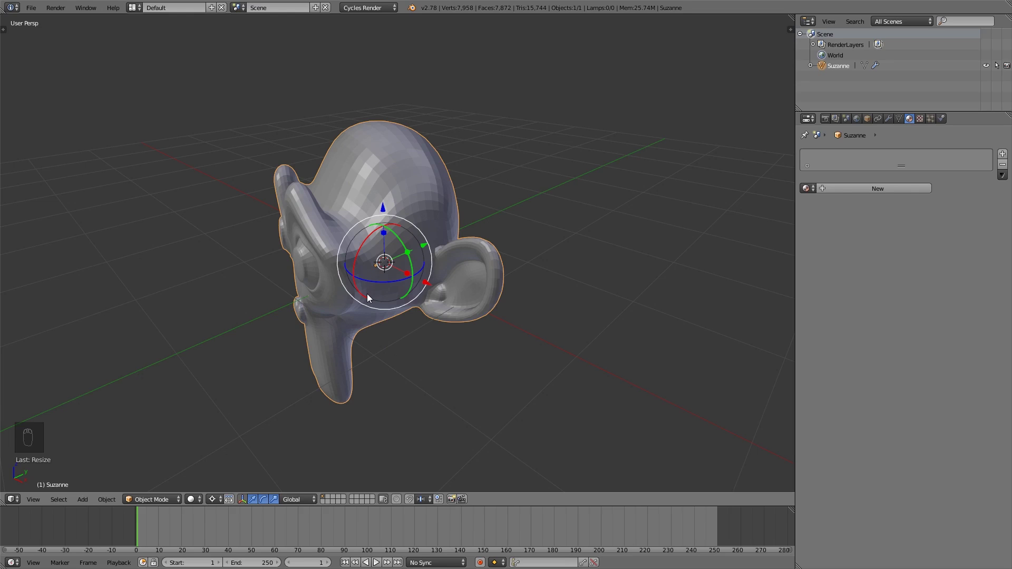
key(Tab)
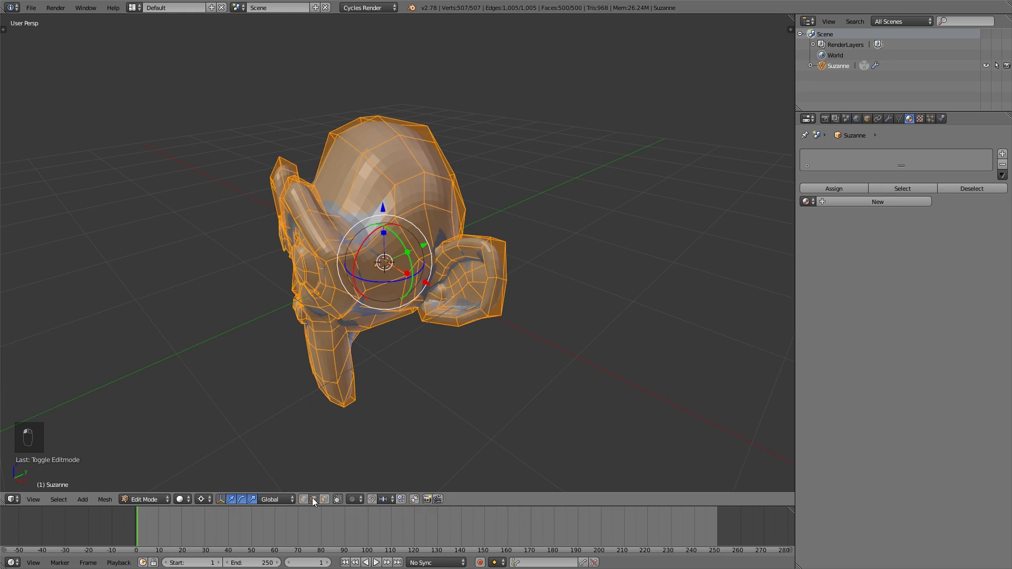
Step: Select two faces on top of Suzanne's head, switching between vertex and face select modes
click(323, 499)
click(305, 499)
right_click(362, 153)
ctrl+right_click(416, 129)
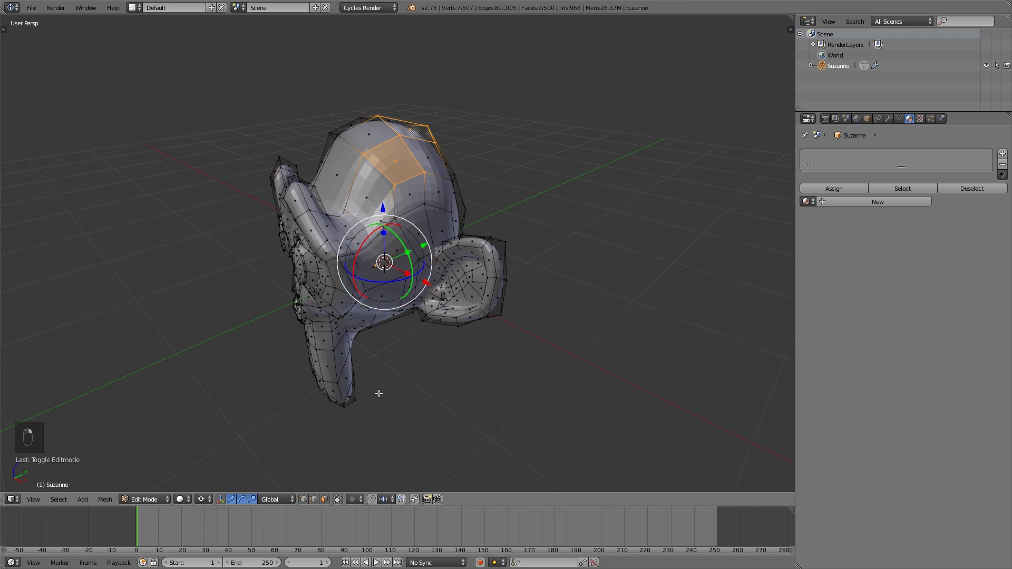
click(324, 498)
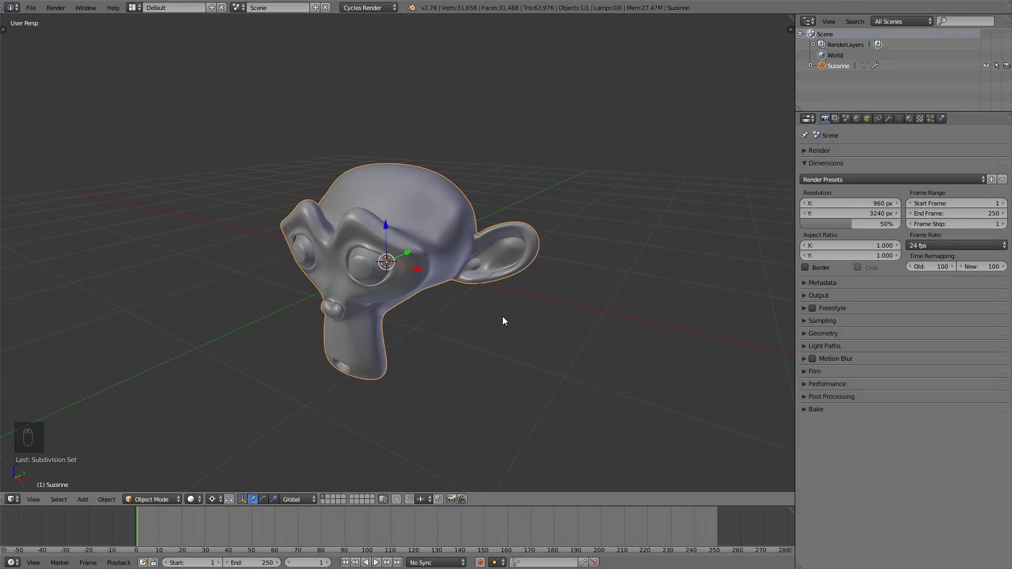
Step: Put the subdivided Suzanne into Sculpt Mode from the interaction mode dropdown
click(156, 500)
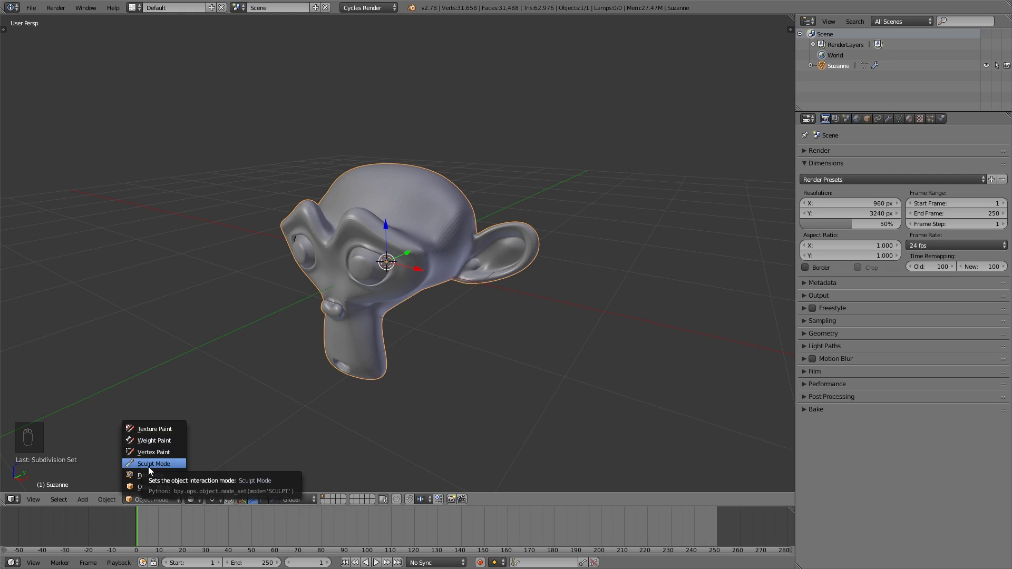
key(Escape)
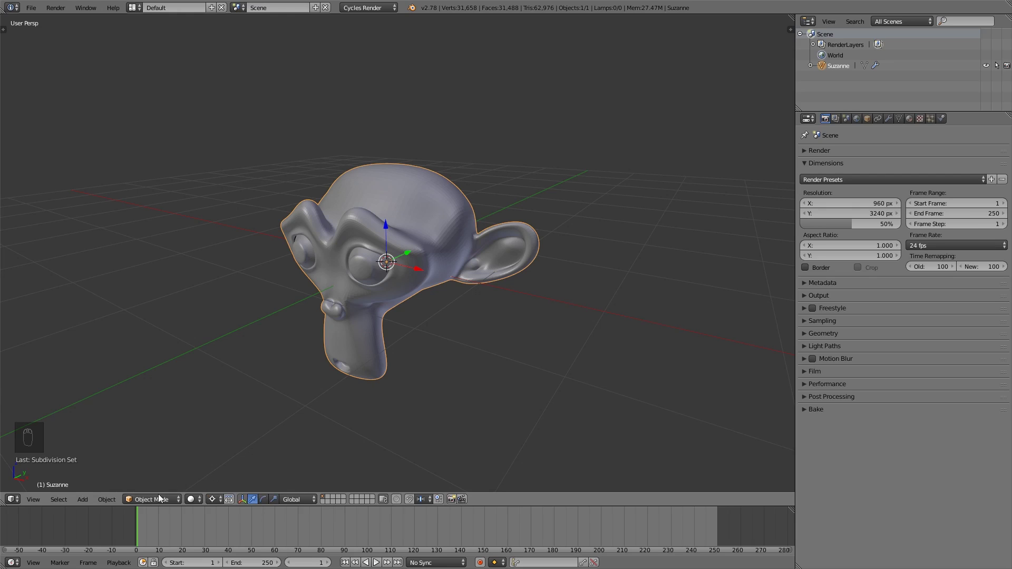
click(158, 498)
click(158, 427)
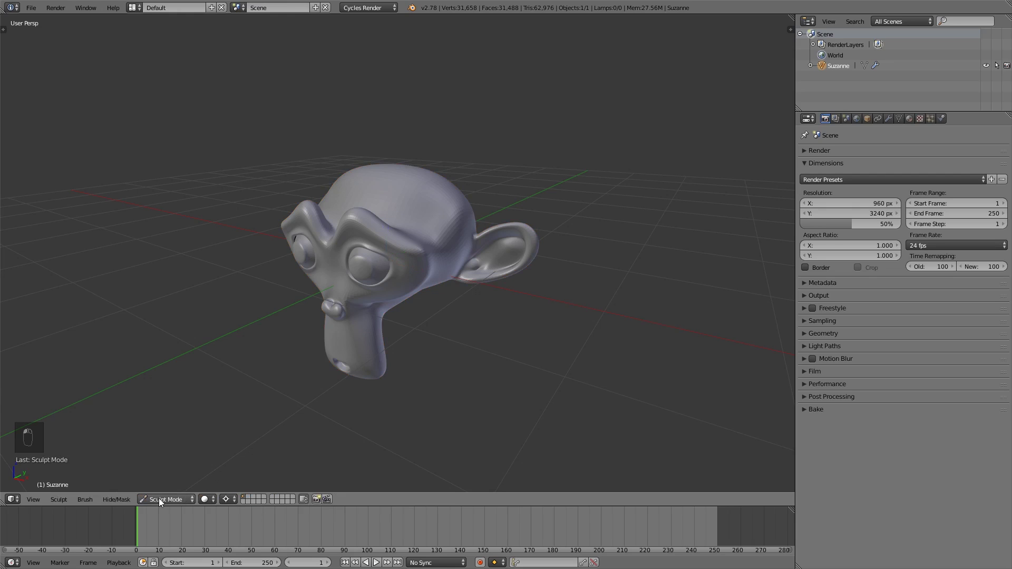
click(907, 120)
Step: Add Material.001 with a Glossy BSDF surface, then return Suzanne to Object Mode with Ctrl+Tab
click(868, 189)
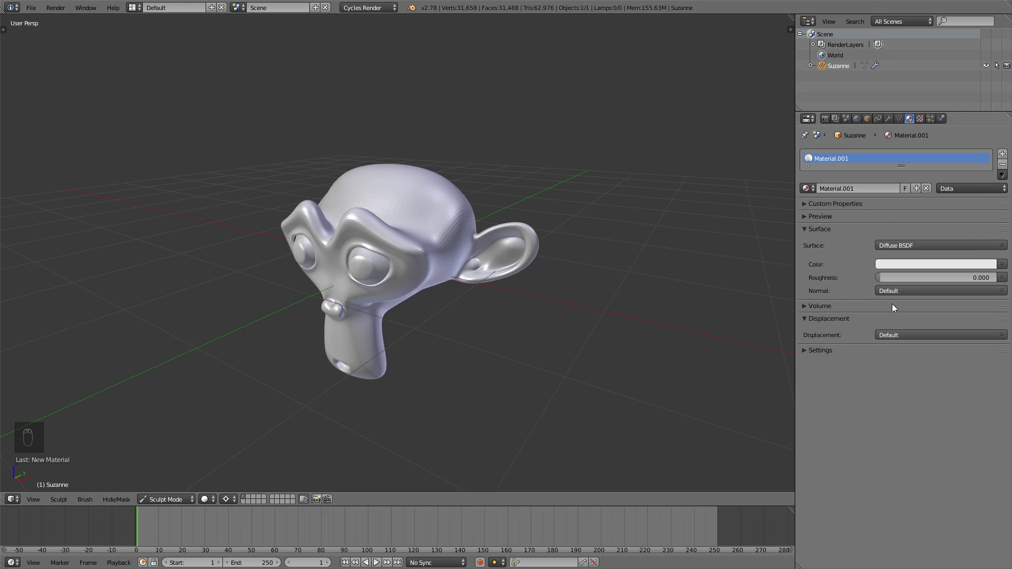
click(929, 245)
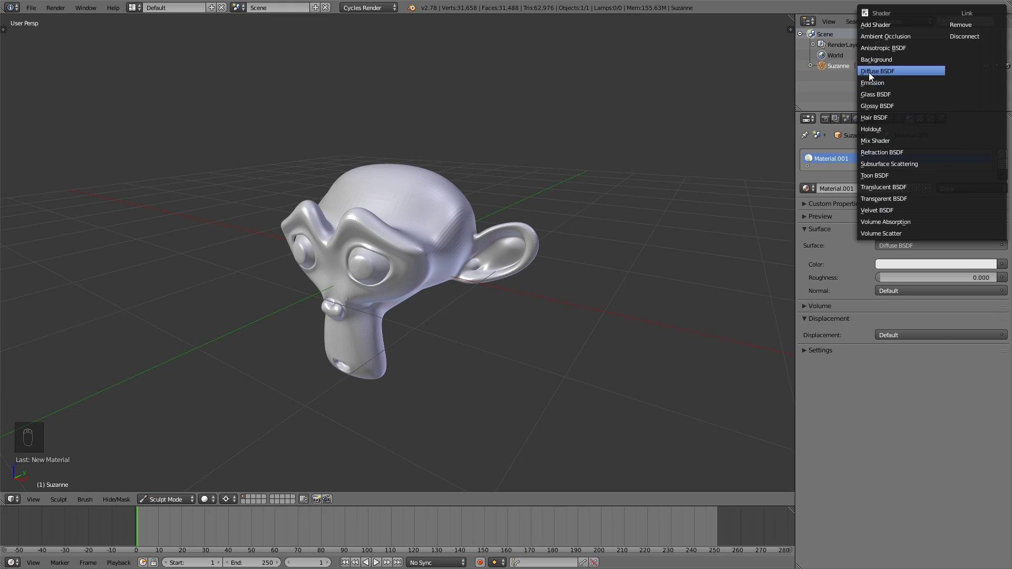
click(922, 245)
click(923, 245)
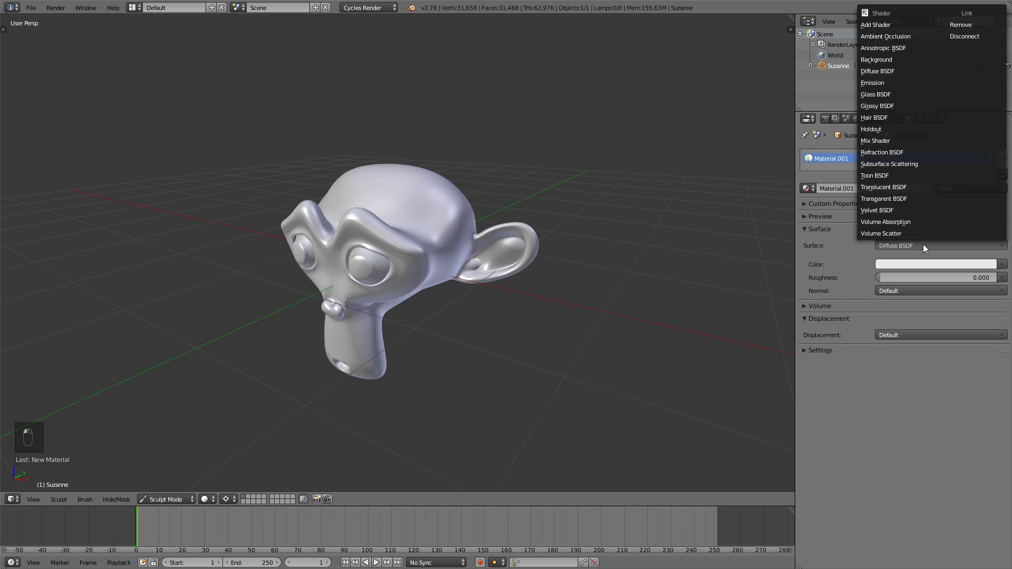
click(870, 106)
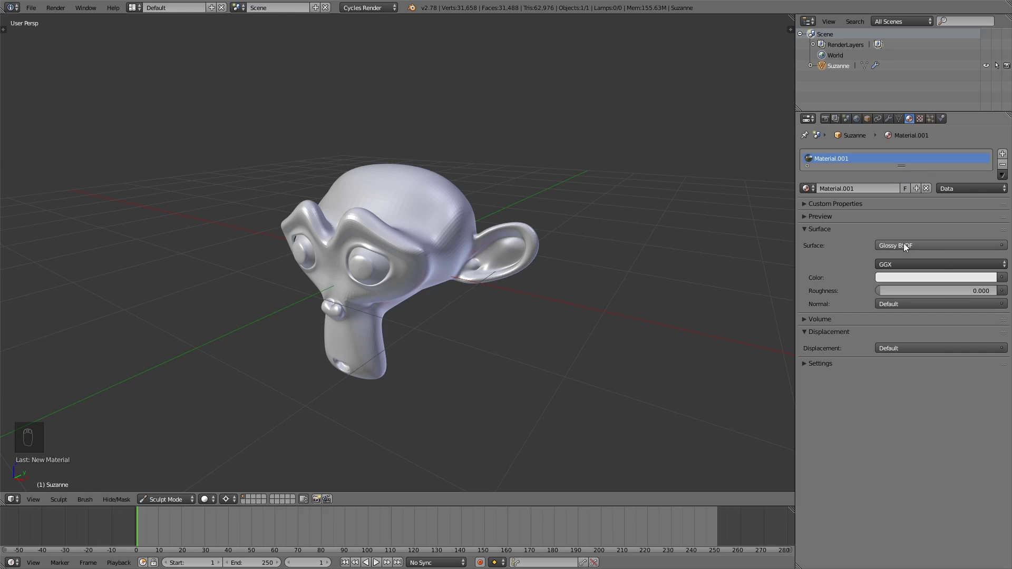
key(ctrl+Tab)
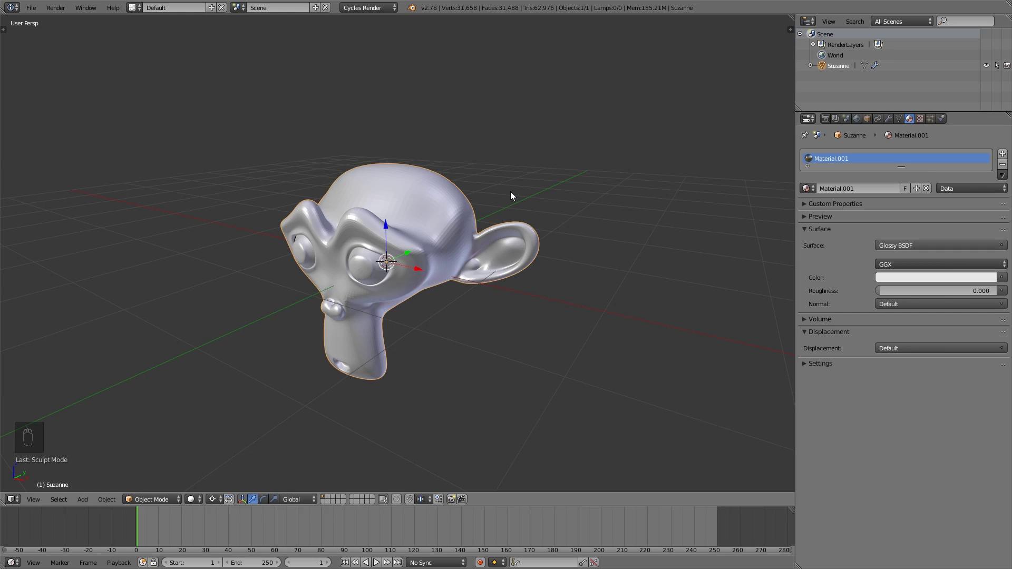
Step: Add a cone mesh using keyboard menu navigation, delete it, and reselect Suzanne
key(shift+a)
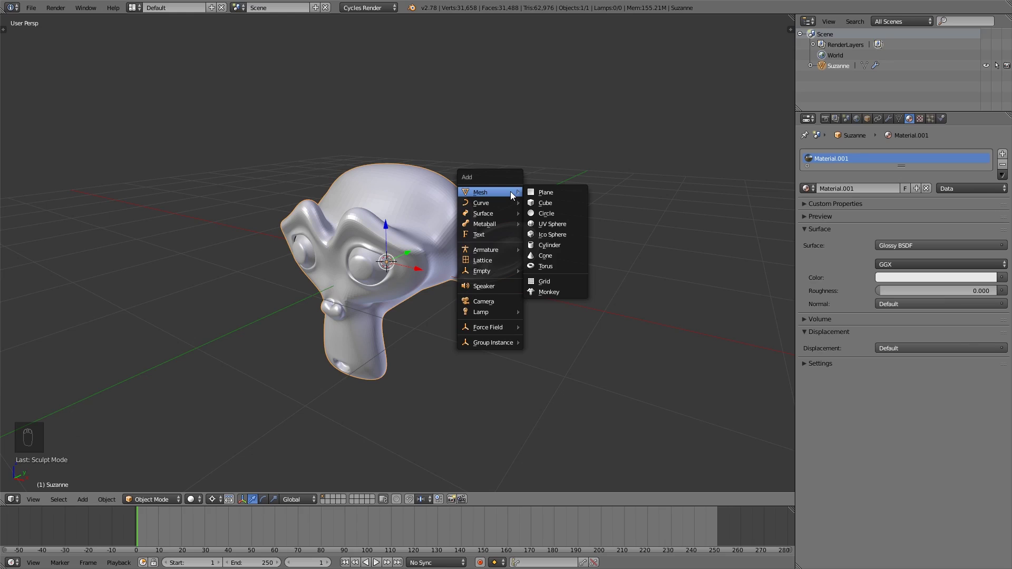
key(Down)
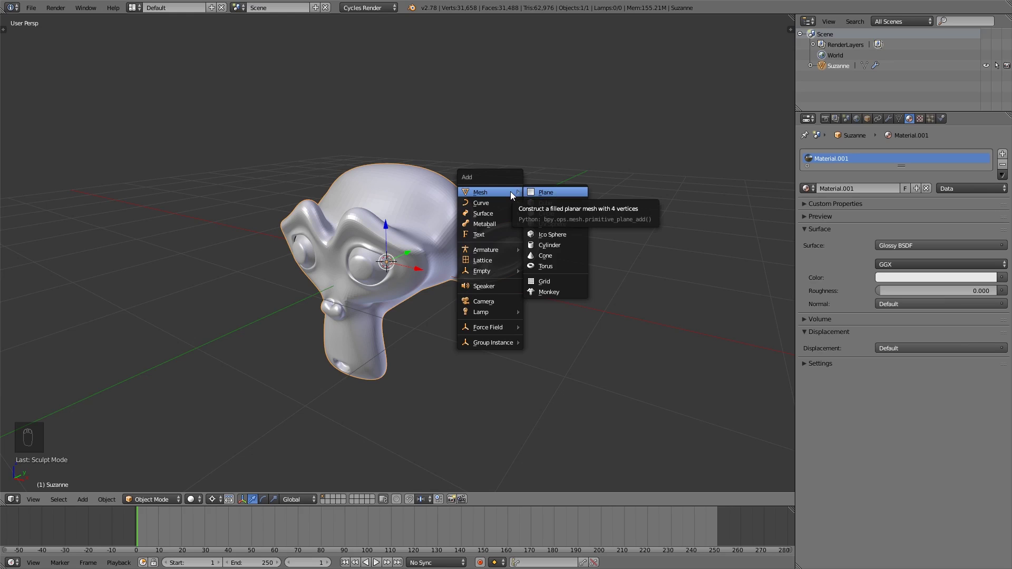
key(Down)
key(Down)
key(Down)
key(Down)
key(Down)
key(Down)
key(Return)
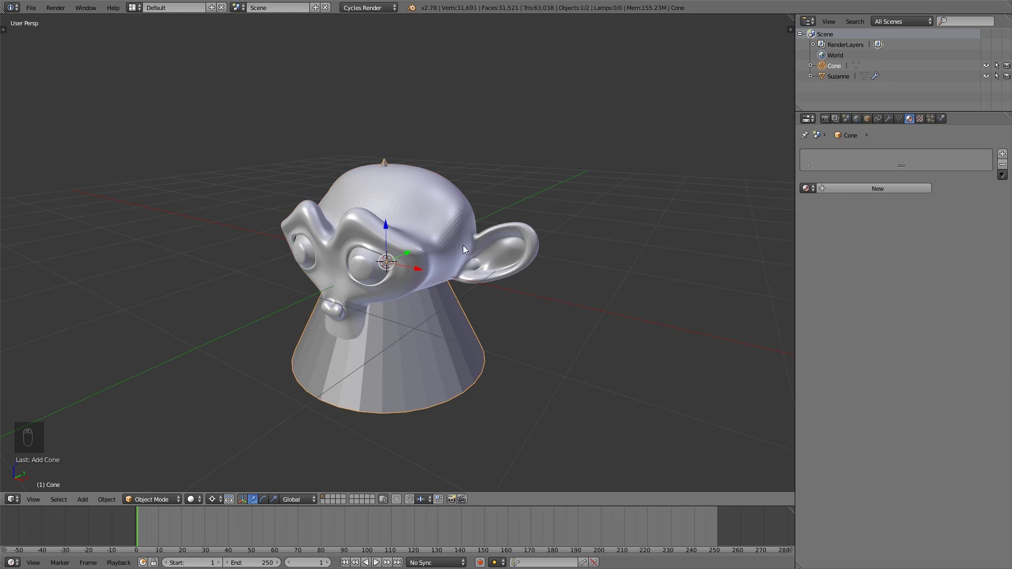
key(x)
click(463, 245)
right_click(463, 245)
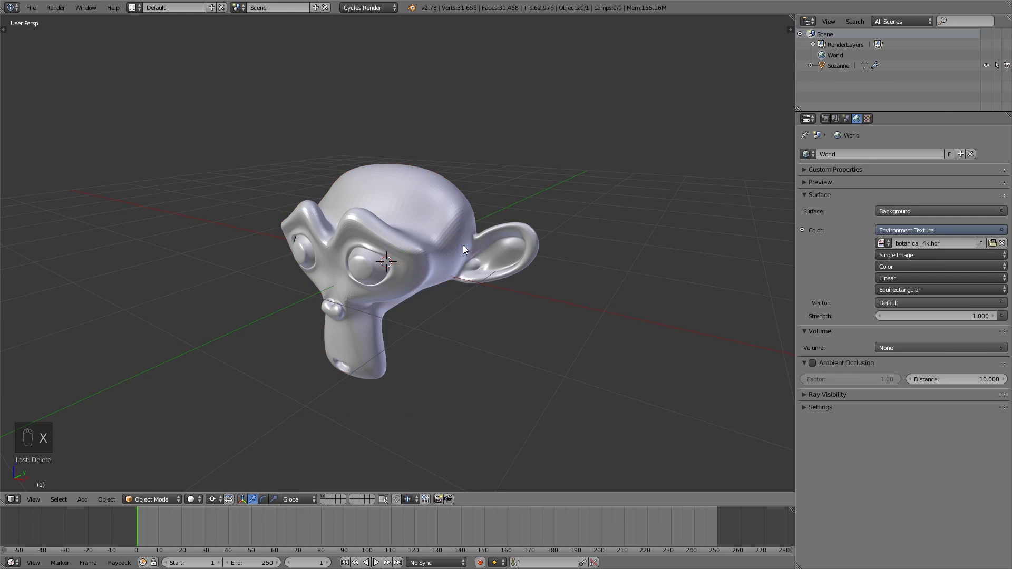
Step: Delete Suzanne and add a new mesh primitive at the 3D cursor
key(x)
click(463, 246)
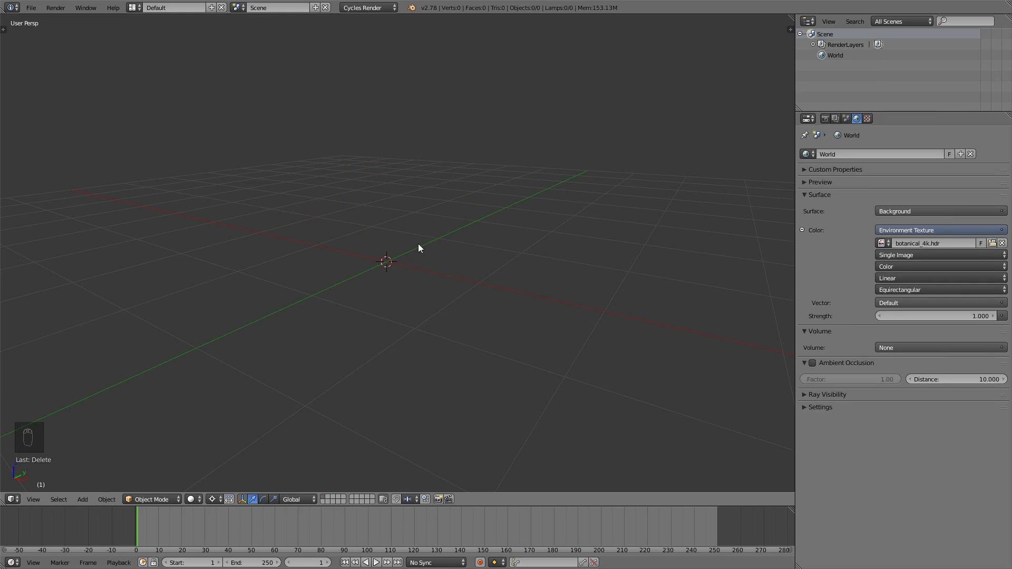
key(shift+a)
mouse_move(387, 241)
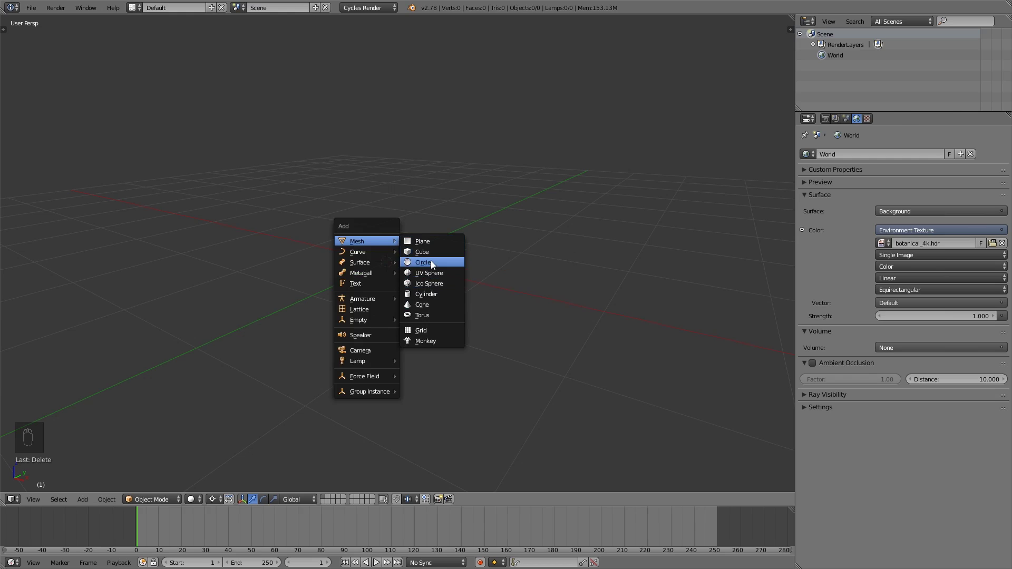
click(429, 242)
middle_drag(431, 260, 417, 260)
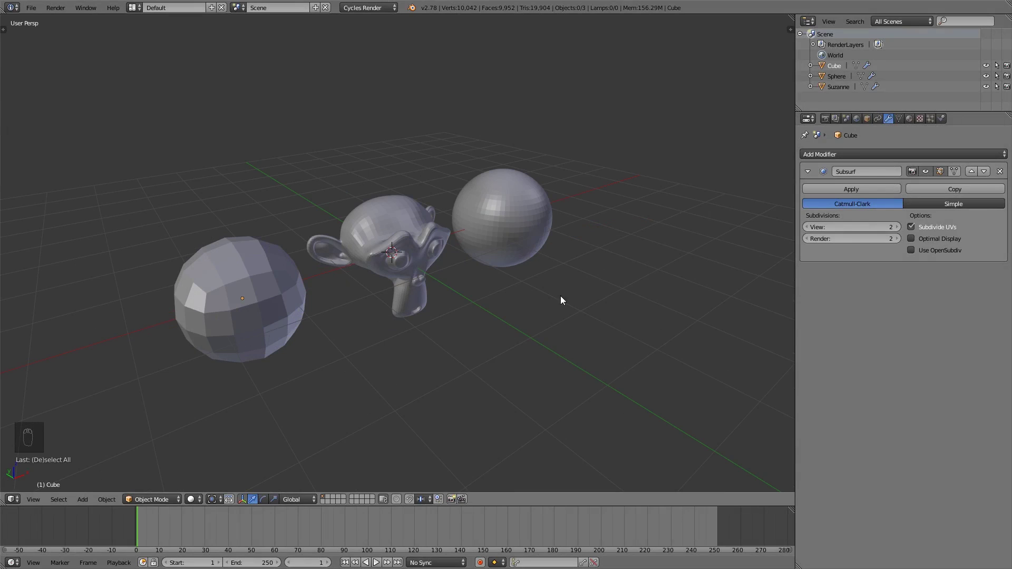
Step: Select the Cube, Suzanne and Sphere together
shift+click(230, 289)
shift+click(390, 202)
shift+click(495, 194)
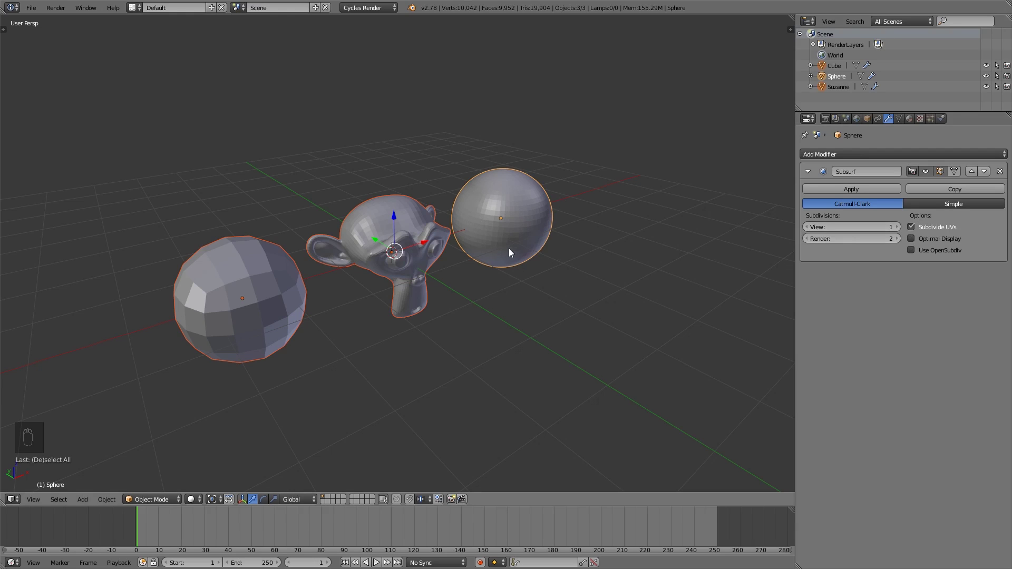
right_click(363, 217)
right_click(254, 270)
right_click(330, 248)
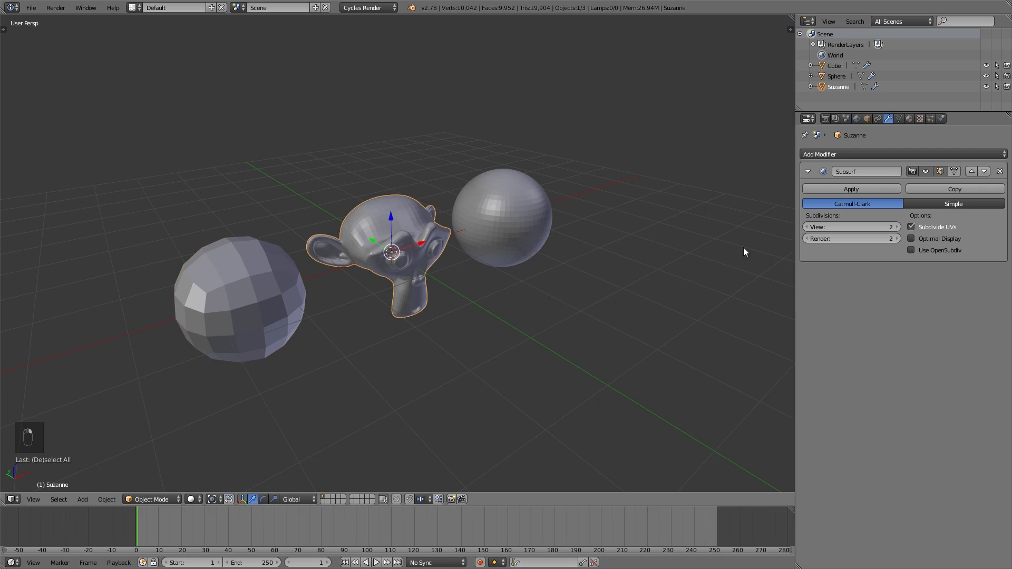
right_click(500, 213)
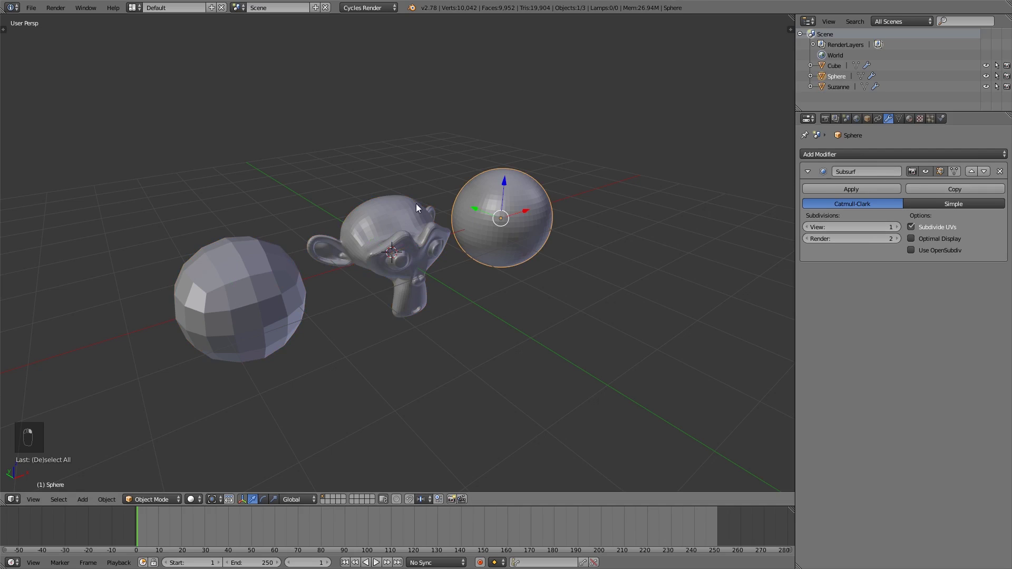
right_click(416, 203)
right_click(257, 242)
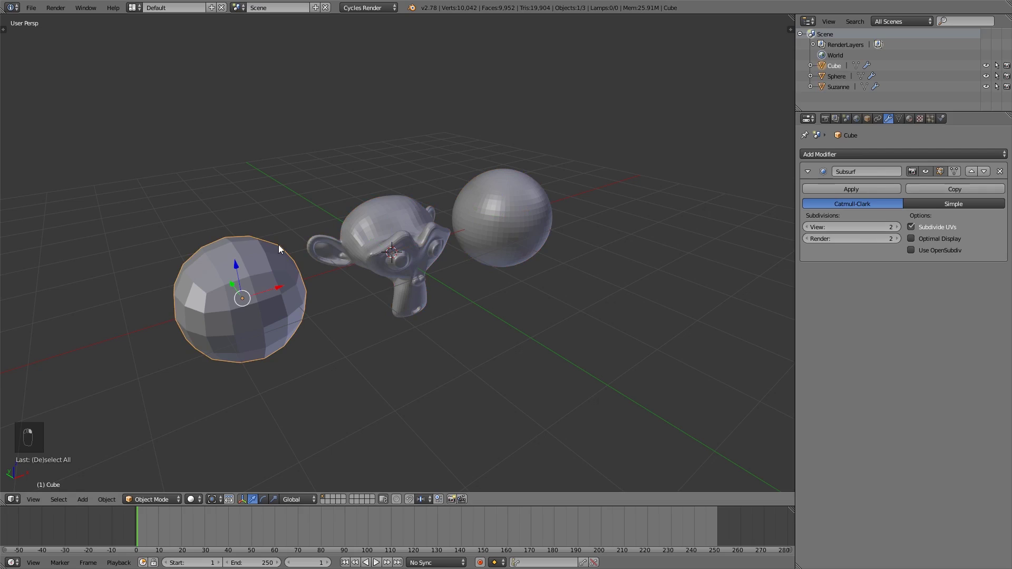
shift+right_click(400, 237)
shift+right_click(514, 207)
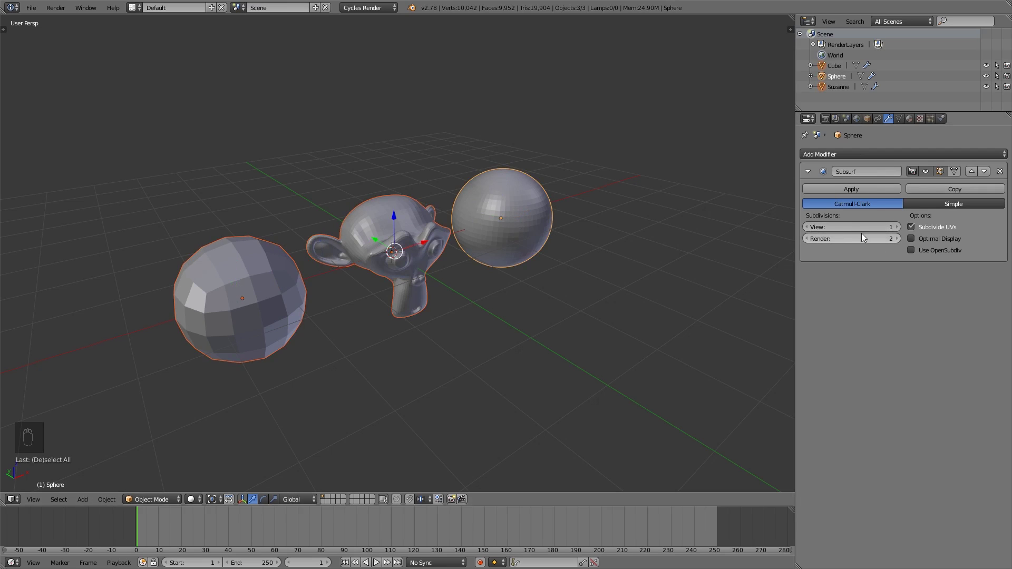
Step: Raise then lower the Subsurf viewport level on all selected objects to 1, showing Transform properties
alt+click(898, 227)
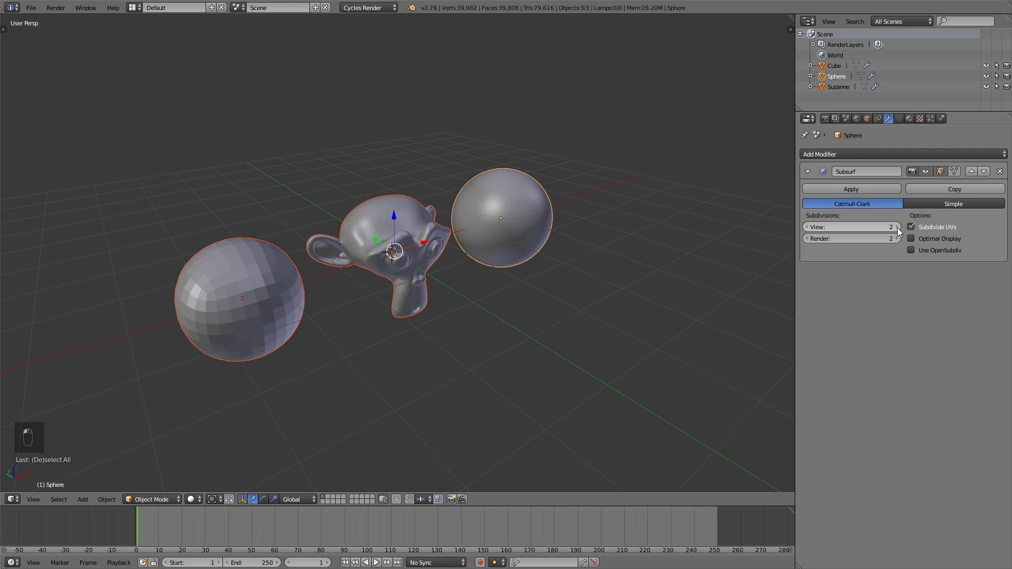
alt+click(897, 227)
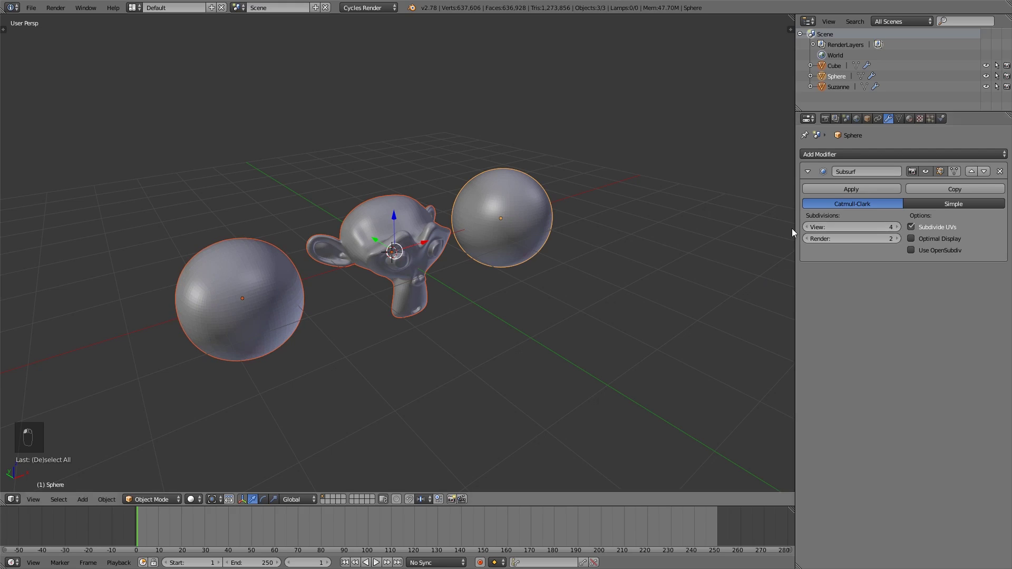
alt+click(806, 227)
alt+click(806, 227)
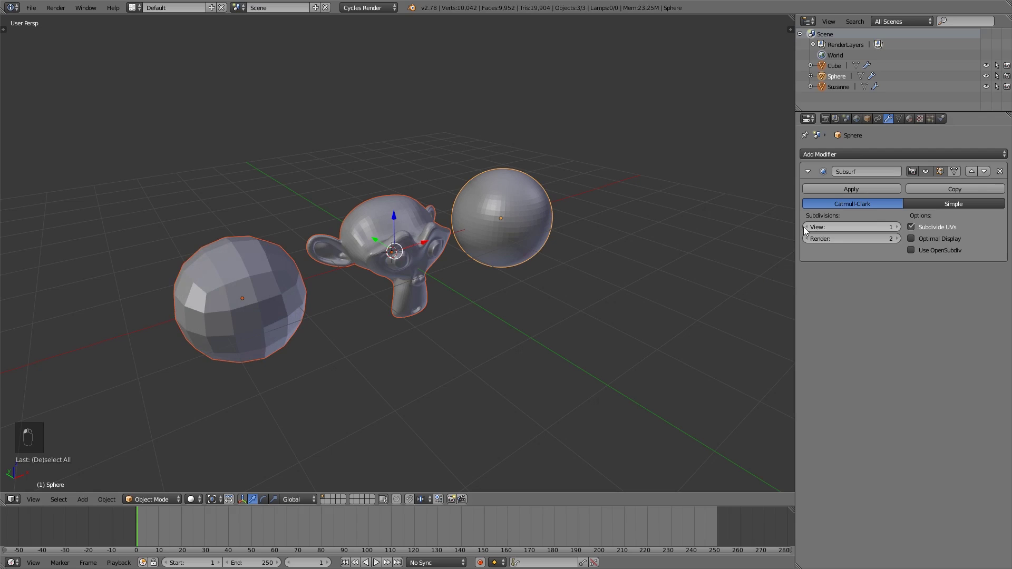
click(790, 29)
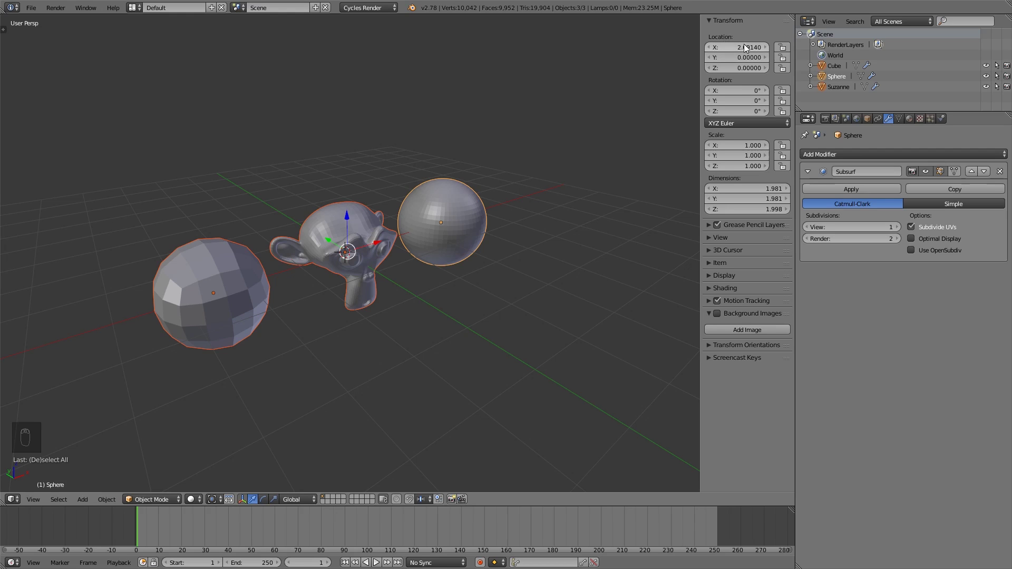
Step: Slide all selected objects left along X and set their Y location to 5
mouse_move(749, 47)
alt+mouse_down()
mouse_move(685, 47)
mouse_move(729, 47)
alt+mouse_up()
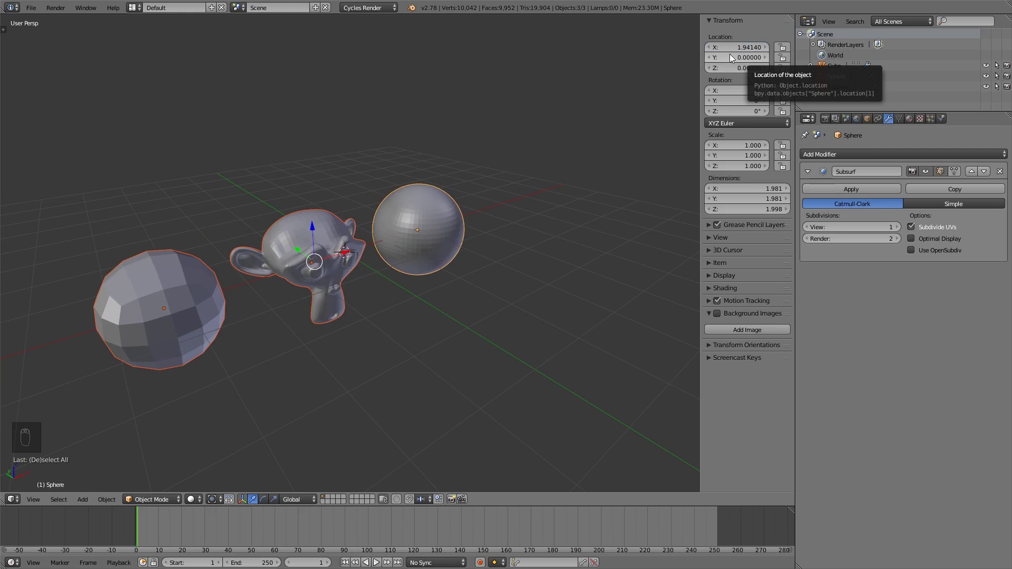
click(736, 54)
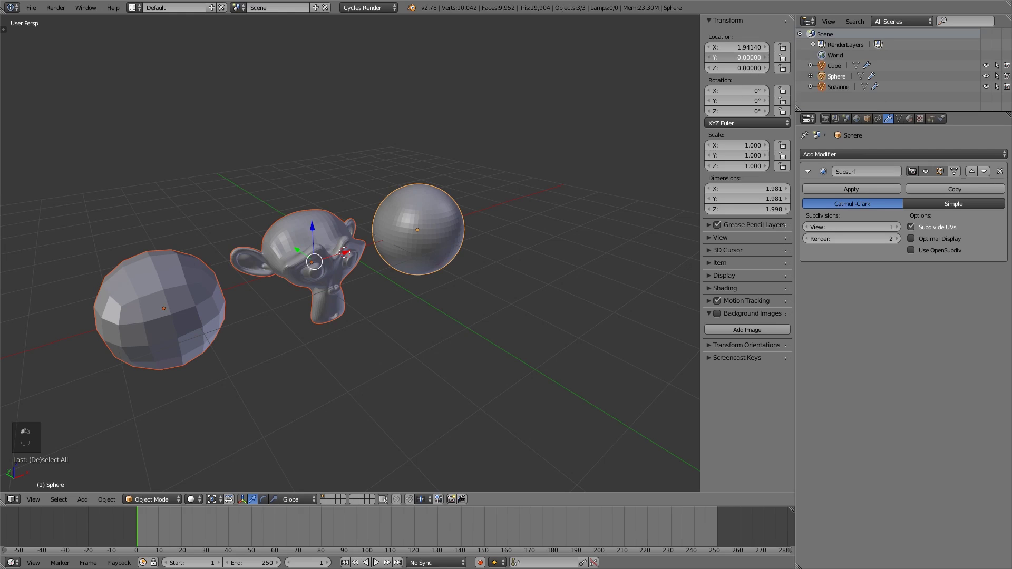
text(5)
key(Return)
key(alt+KP_Decimal)
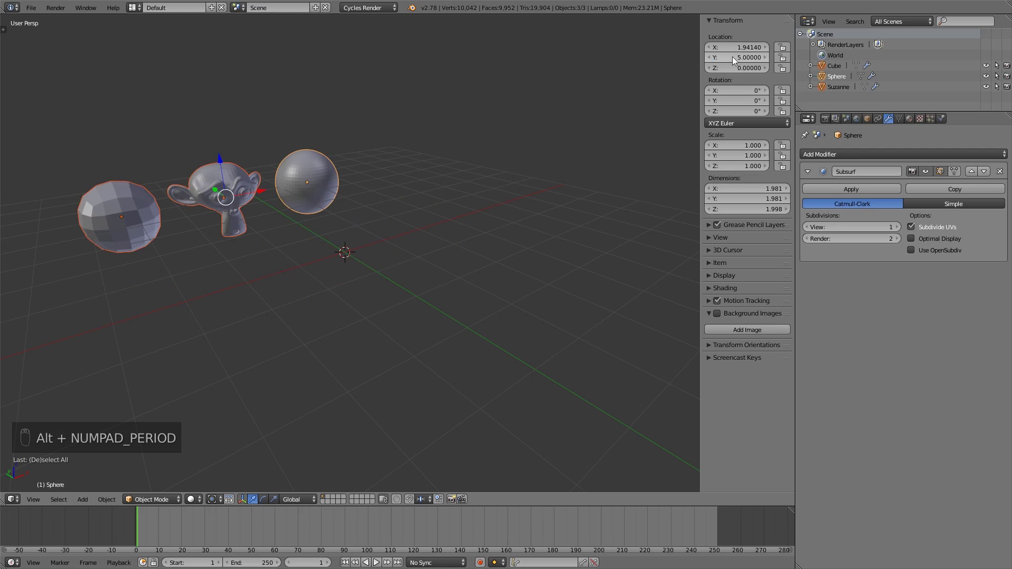
Step: In Object properties, collapse Transform and Relations, then toggle the Wire display overlay on and off
click(866, 118)
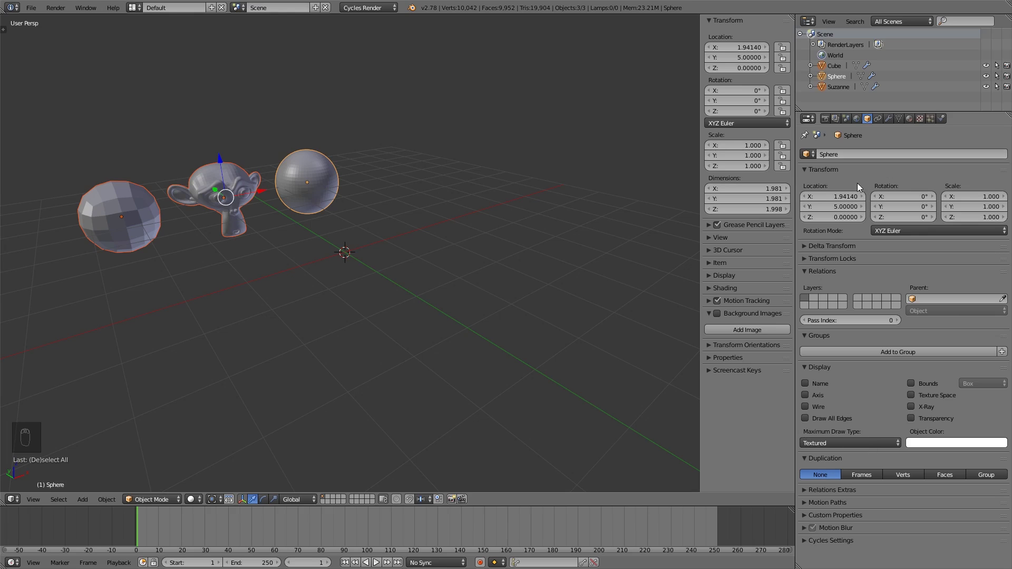
click(855, 169)
click(852, 207)
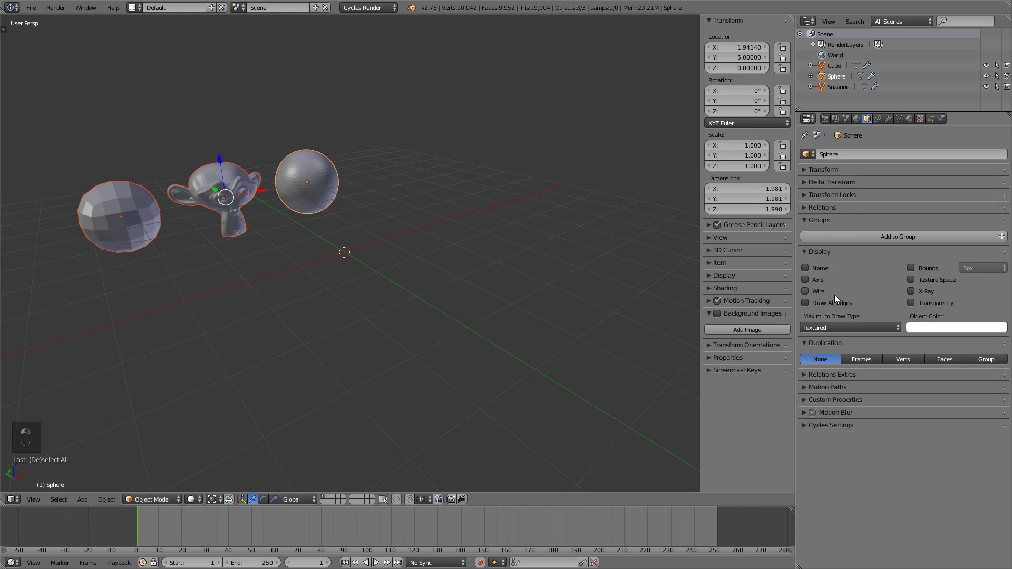
click(812, 291)
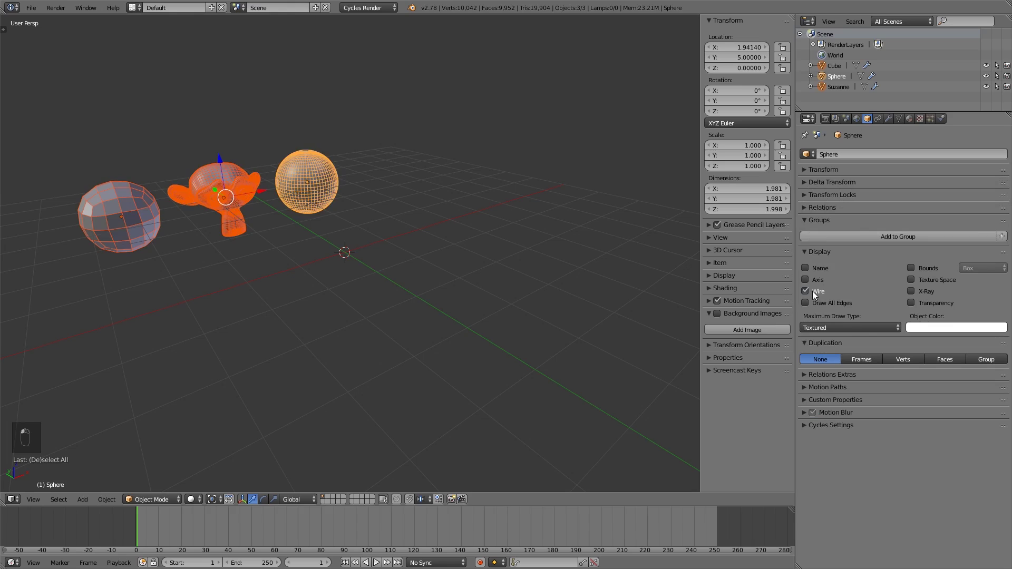
click(811, 291)
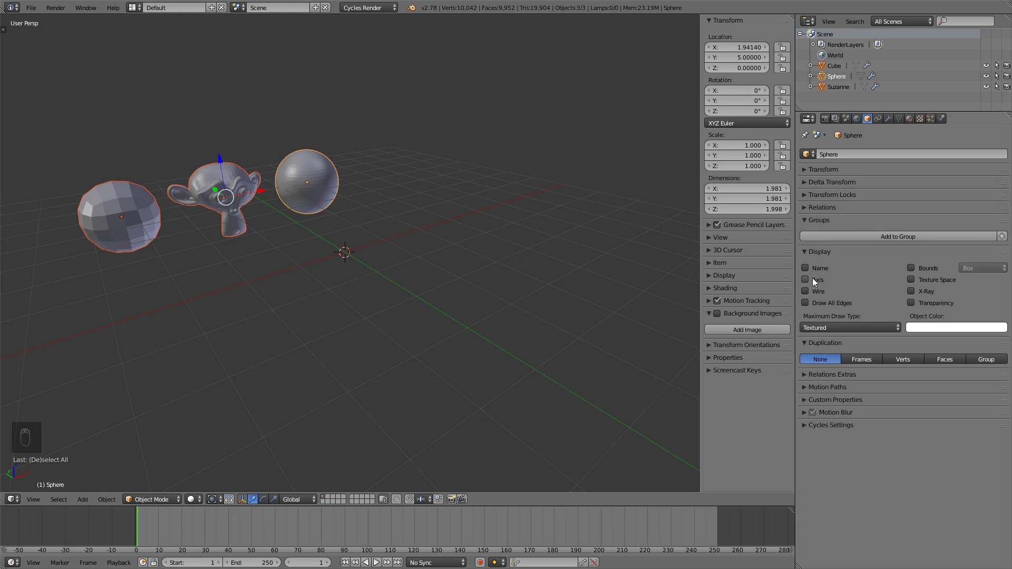
Step: Set Maximum Draw Type to Wire, then set it to Solid for the right sphere, monkey and left sphere
click(826, 326)
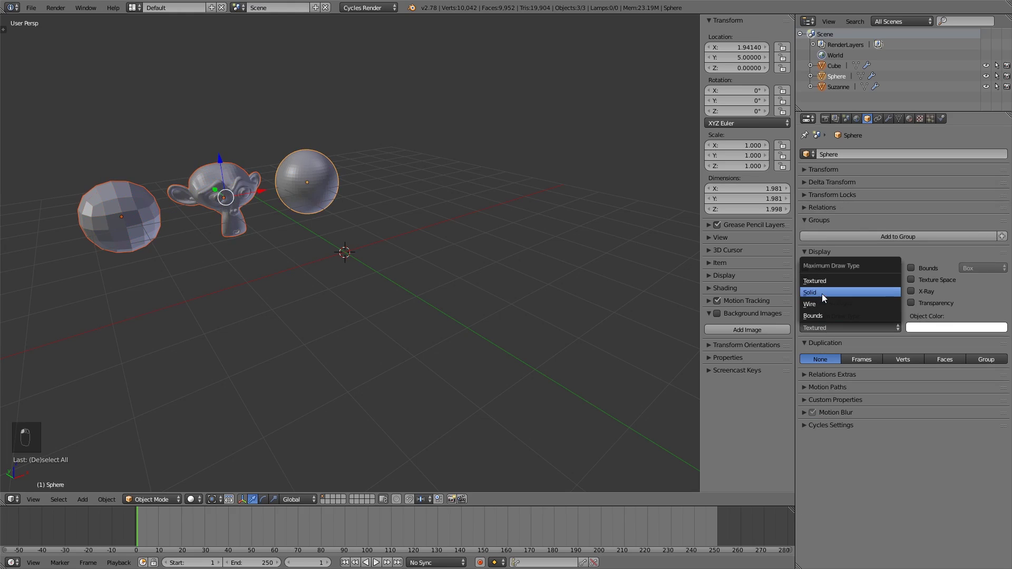
alt+click(809, 304)
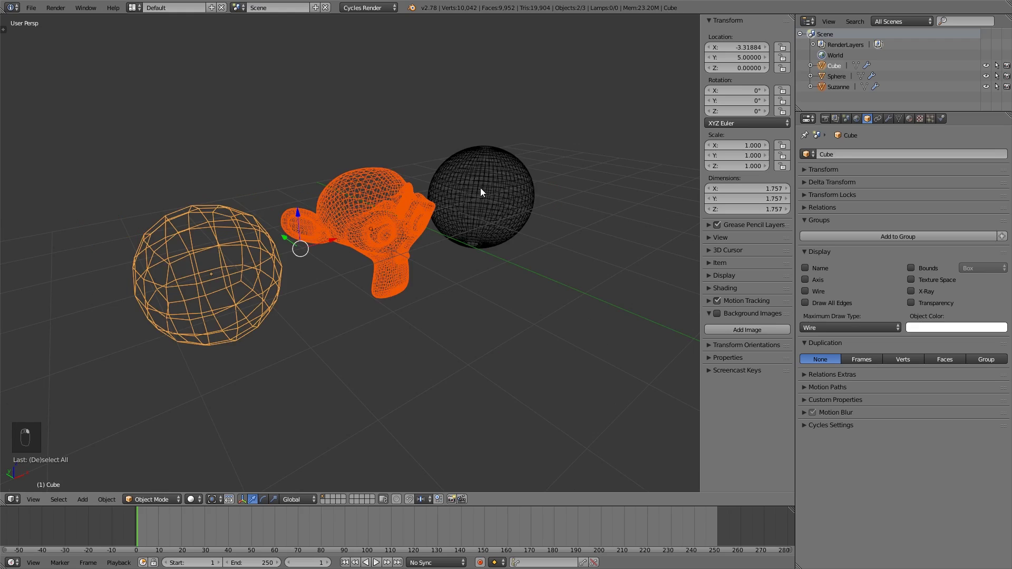
click(480, 188)
shift+click(387, 190)
shift+click(222, 259)
click(820, 328)
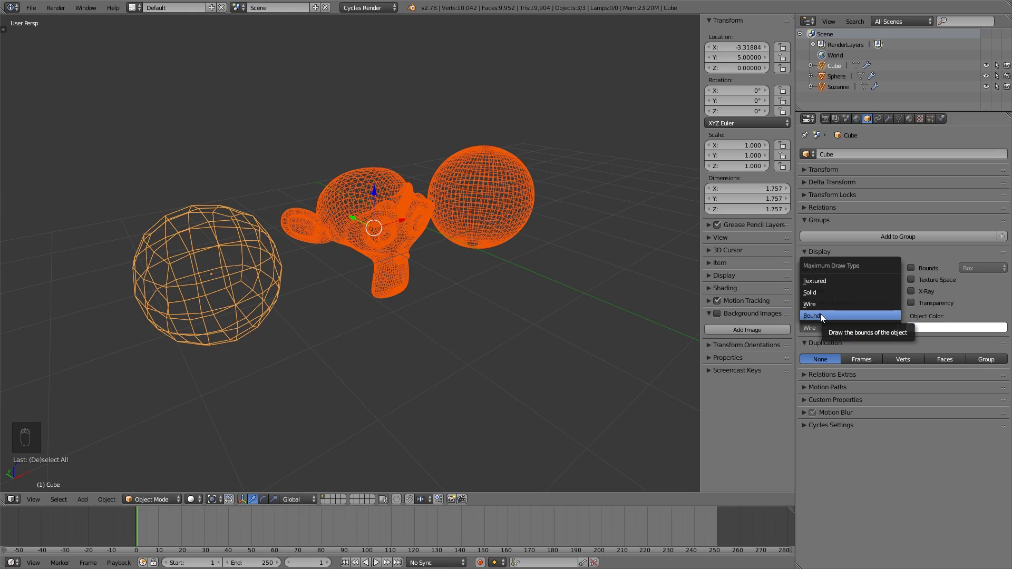
alt+click(818, 291)
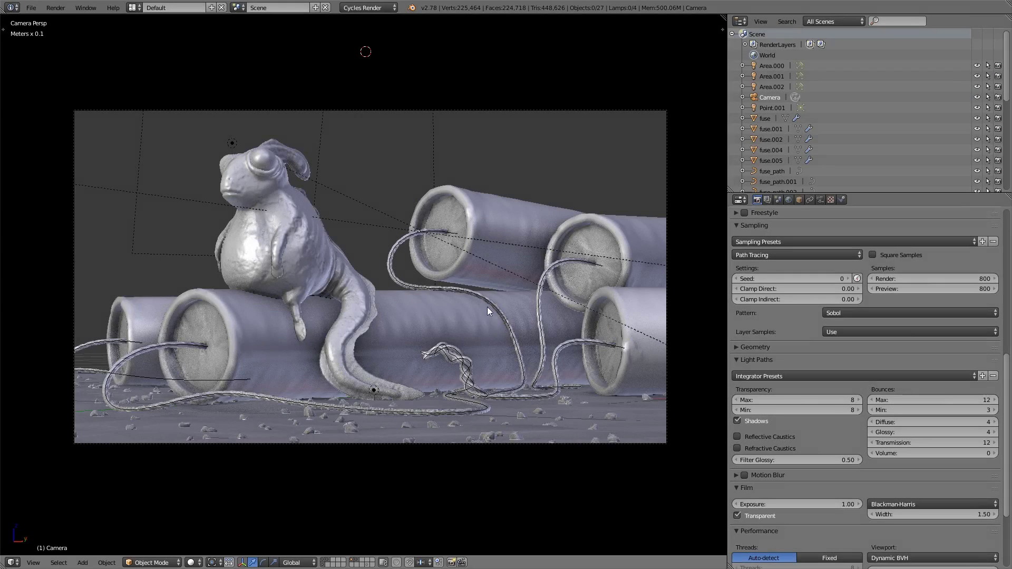
Step: Orbit the view from above and show only the first layer, which holds the creature
middle_drag(202, 220, 221, 241)
scroll(202, 156, up, 4)
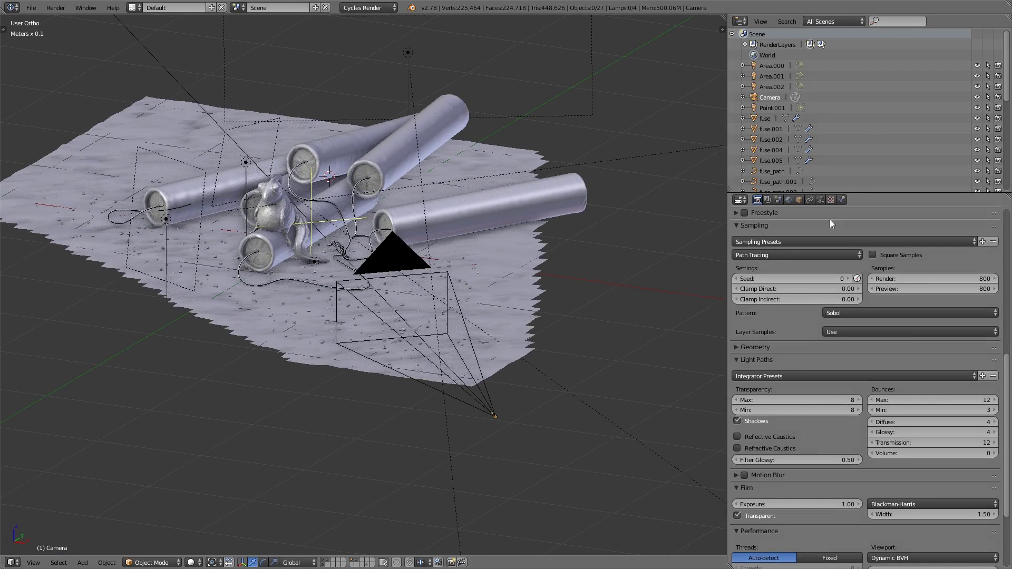
scroll(805, 96, down, 3)
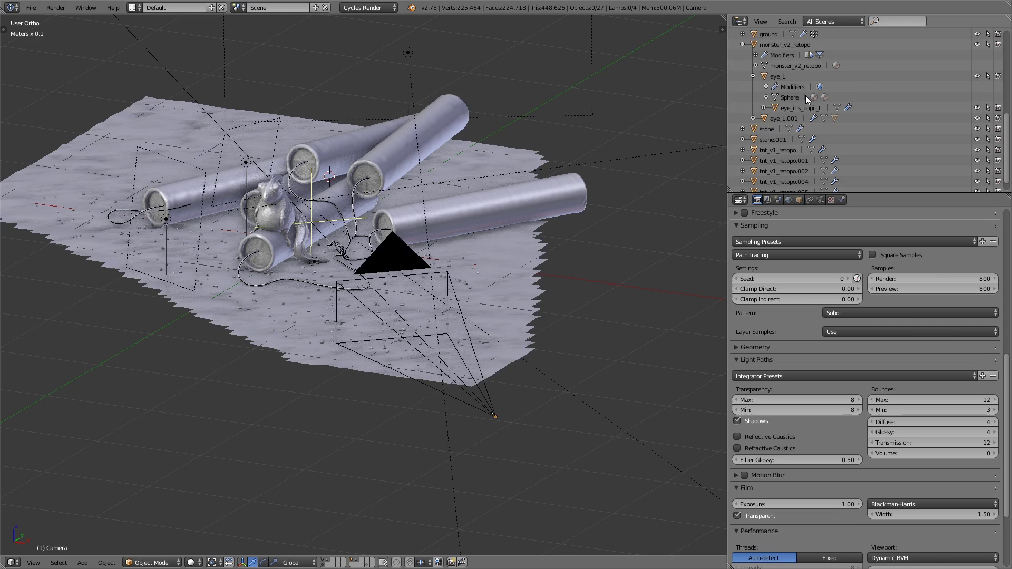
click(326, 559)
Step: Select the creature body, then its eye_L and eye_L.001 eye objects
scroll(273, 230, up, 5)
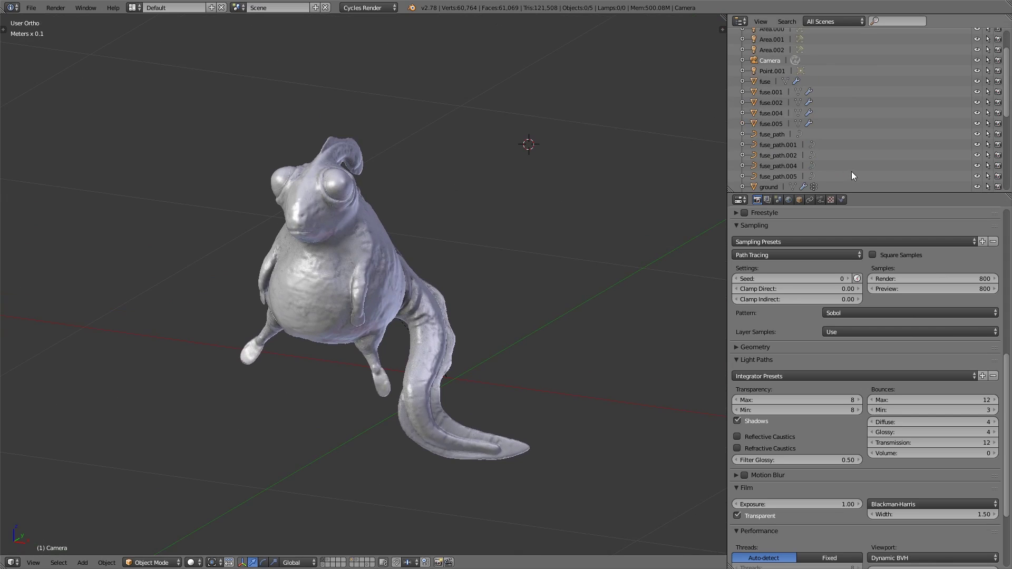
scroll(885, 152, up, 3)
scroll(776, 80, down, 10)
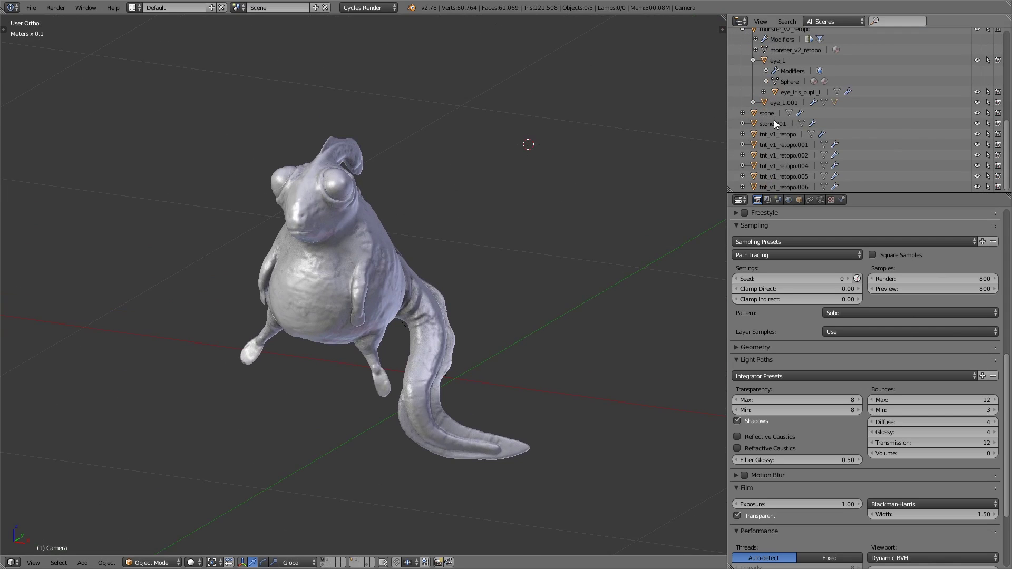
scroll(776, 125, up, 5)
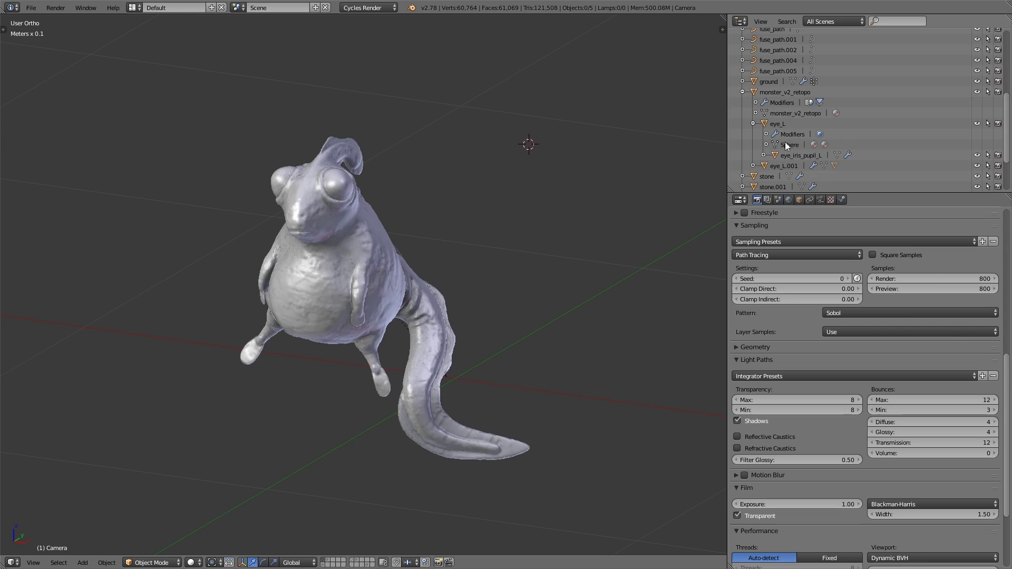
right_click(371, 237)
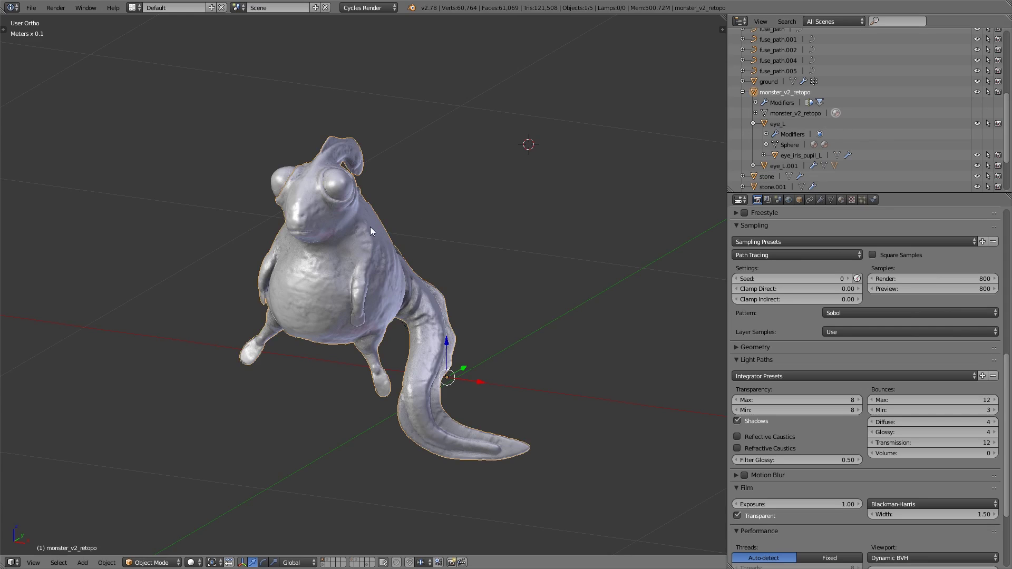
right_click(321, 181)
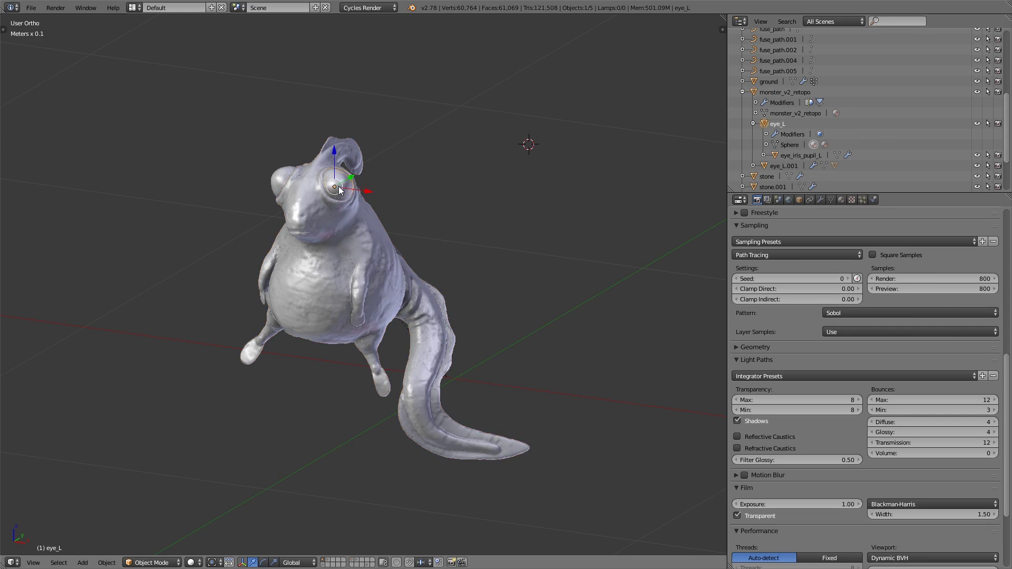
right_click(276, 173)
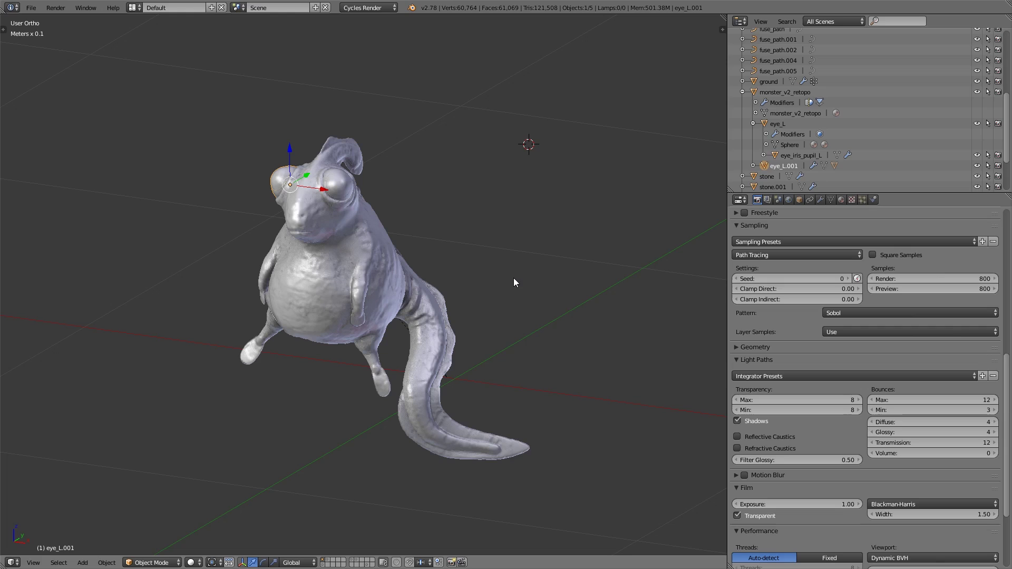
click(828, 22)
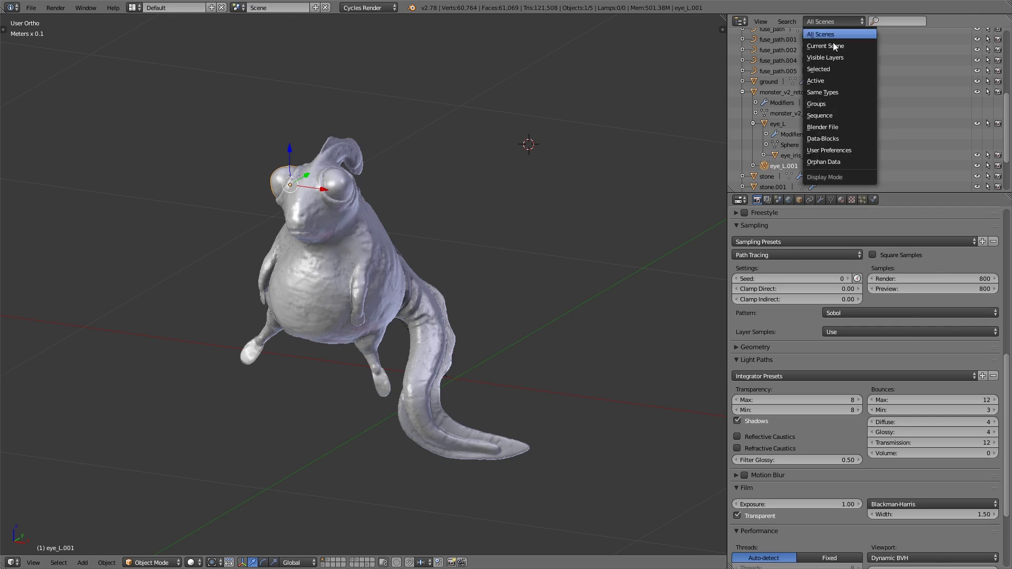
Step: Filter the outliner to Visible Layers and deselect everything with A
click(833, 58)
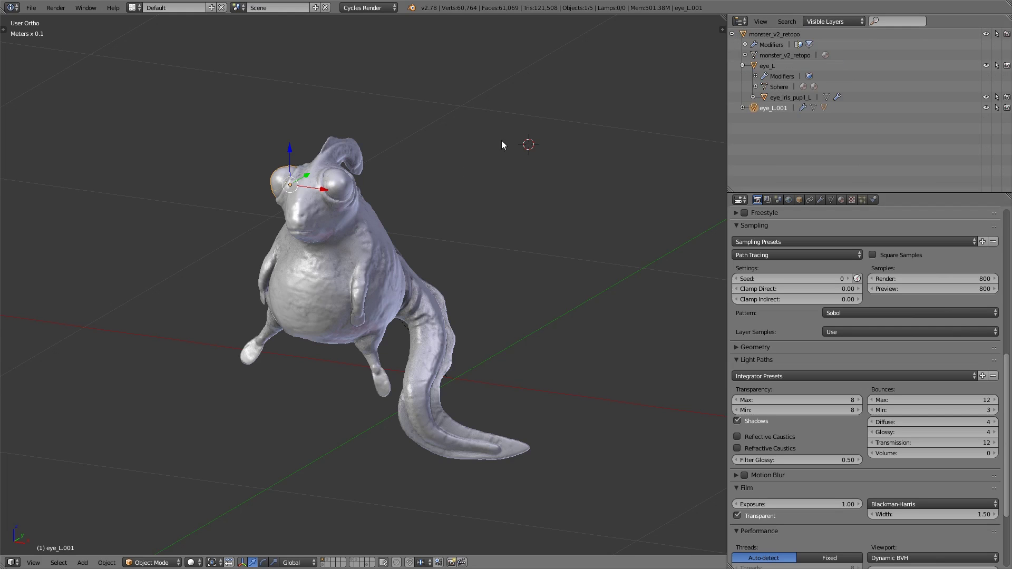
scroll(353, 260, down, 3)
key(a)
Step: Switch to the dynamite layer, then the ground layer, and select ground in the outliner
middle_drag(388, 315, 343, 314)
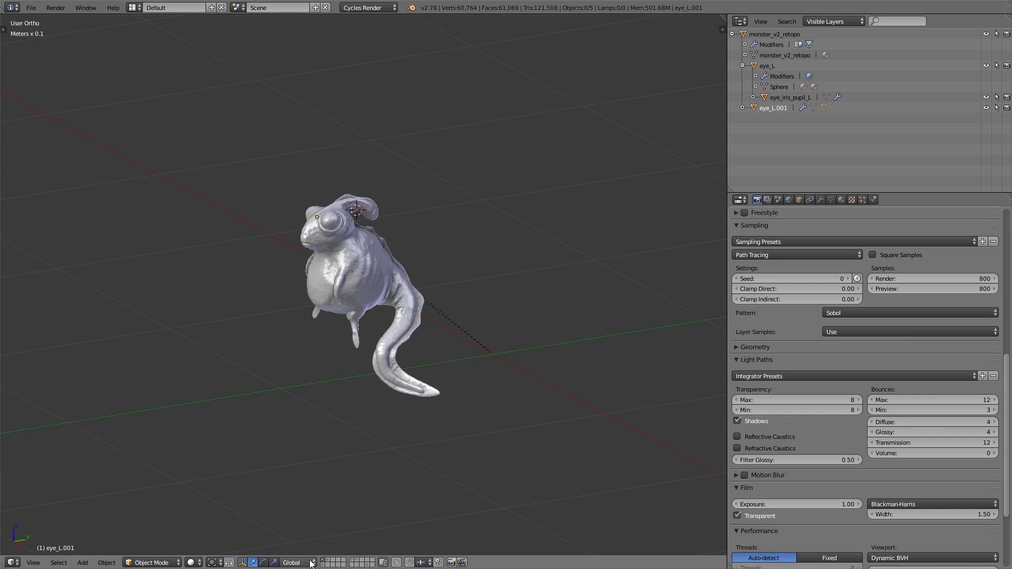
click(329, 561)
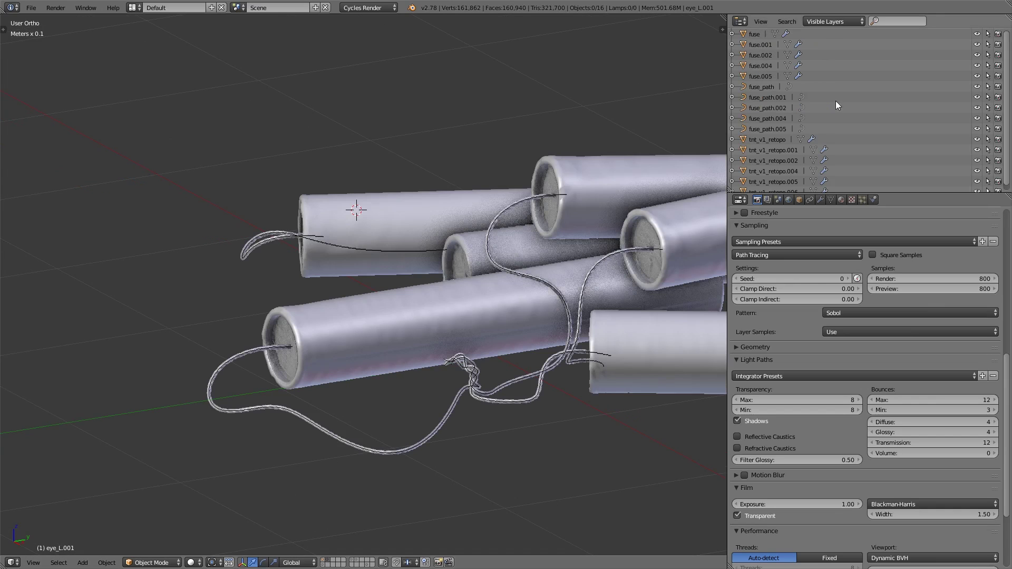
scroll(812, 63, down, 1)
scroll(785, 158, up, 1)
scroll(596, 218, down, 5)
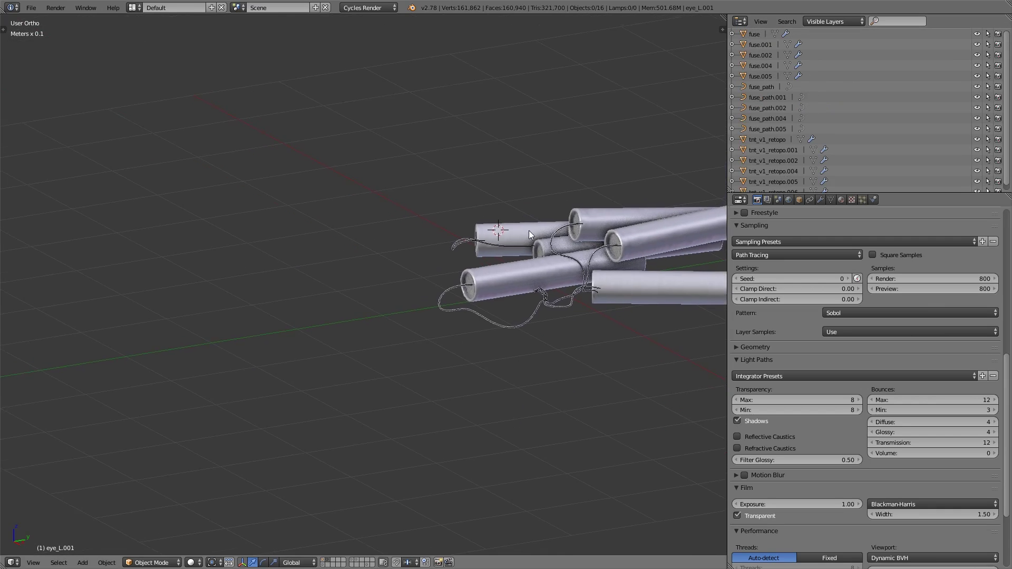
click(328, 564)
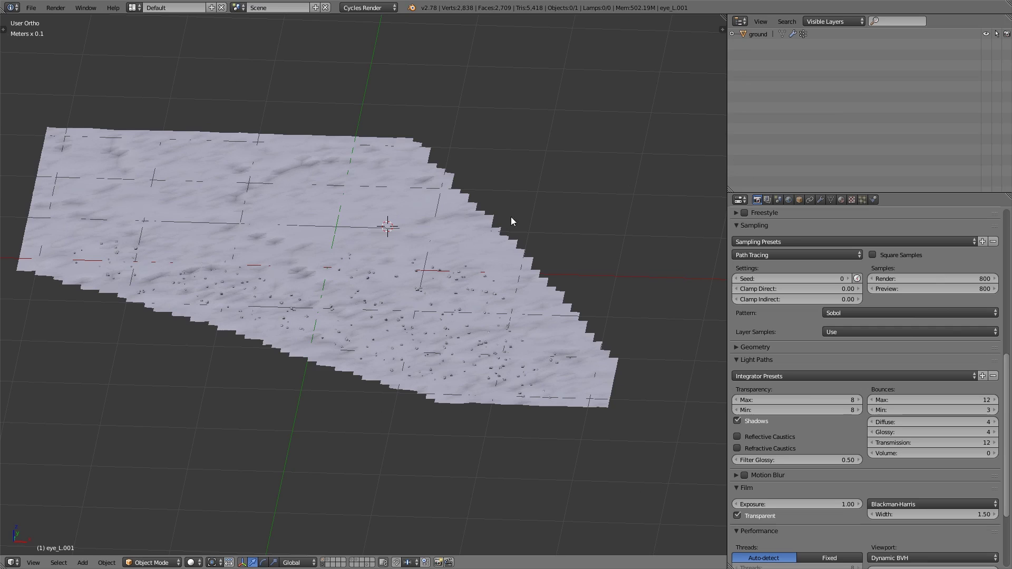
click(754, 35)
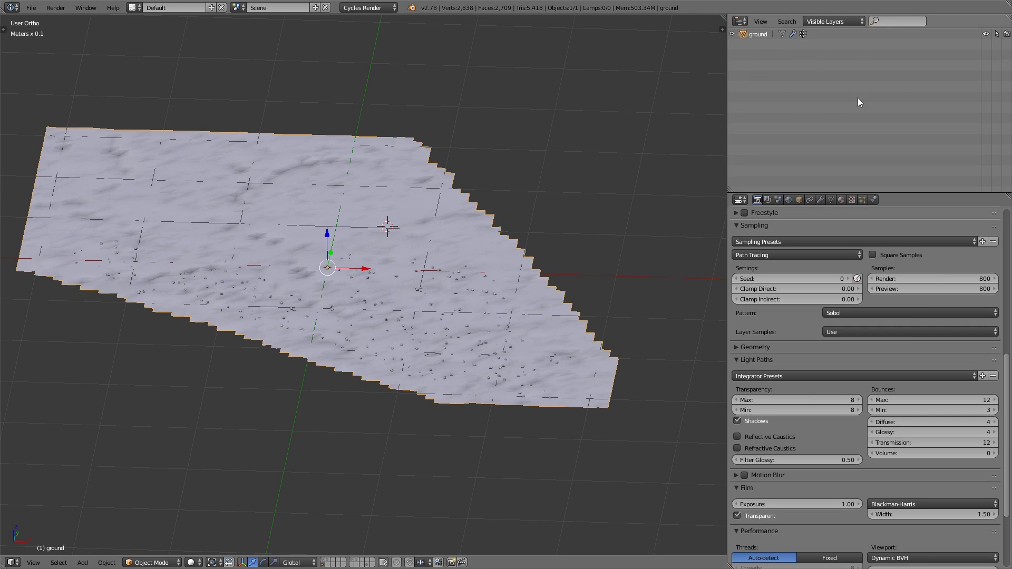